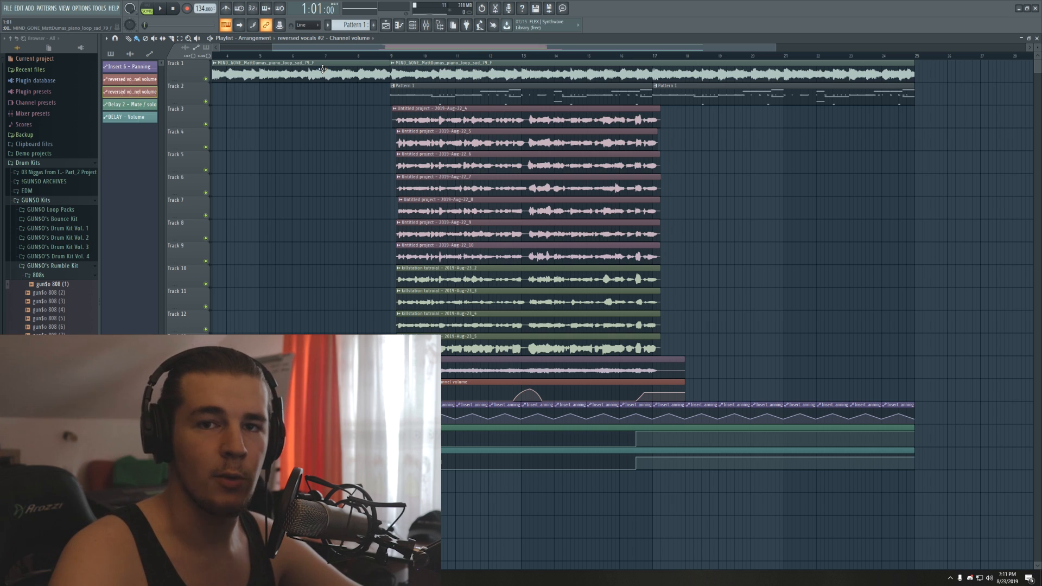
Look through the mixer's vocal inserts from Insert 21 onward, then return to the first tracks of the playlist.
key(F9)
click(545, 389)
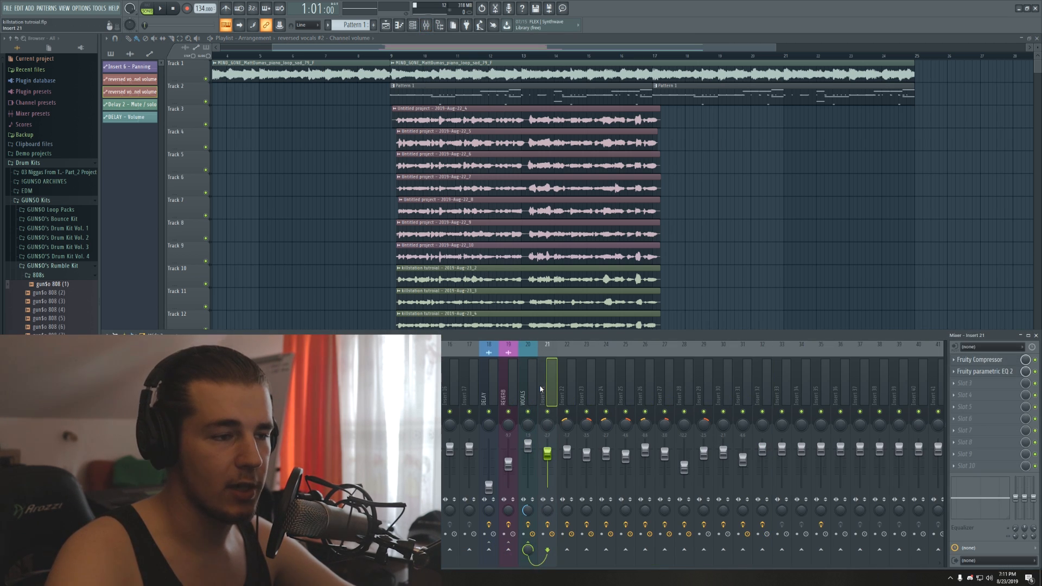
click(723, 388)
click(547, 389)
click(567, 389)
drag(586, 393, 781, 397)
key(F9)
click(362, 108)
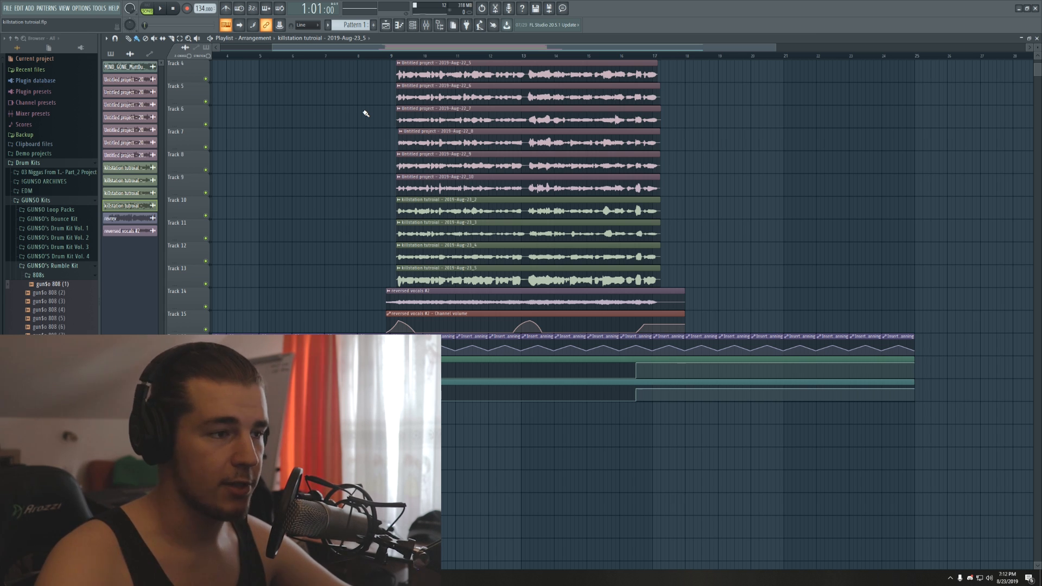
scroll(366, 114, up, 3)
Examine the effect chains of Inserts 21 to 28 one by one in the mixer, returning to Insert 21.
key(F9)
click(547, 396)
click(566, 396)
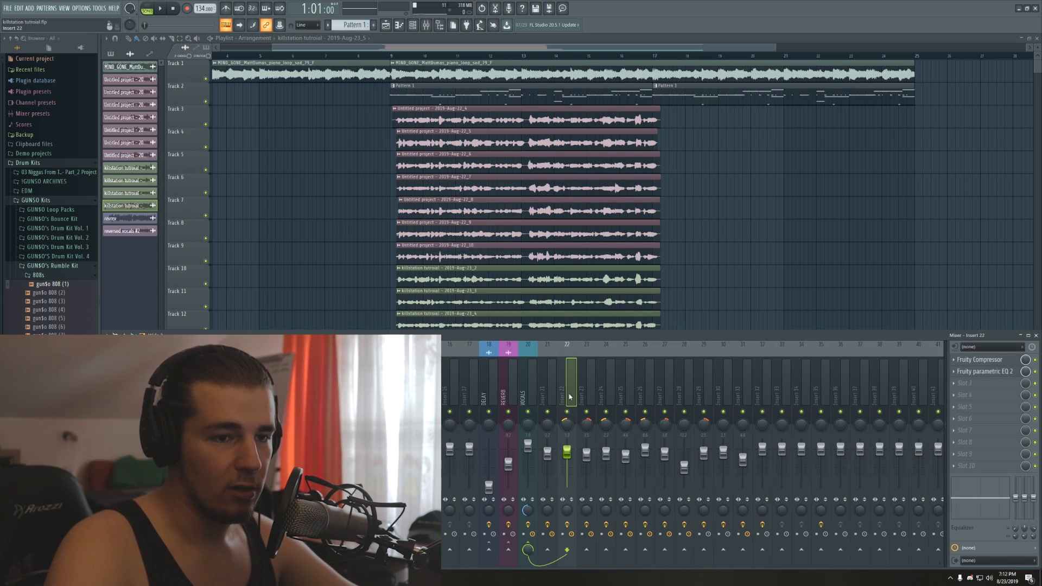
click(591, 398)
click(606, 397)
click(626, 397)
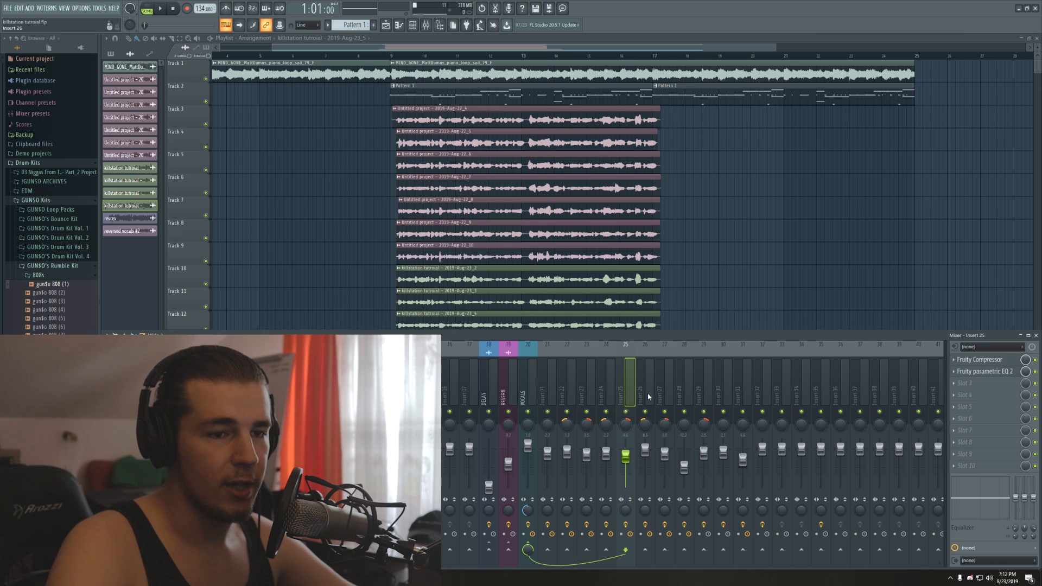
click(648, 396)
click(667, 395)
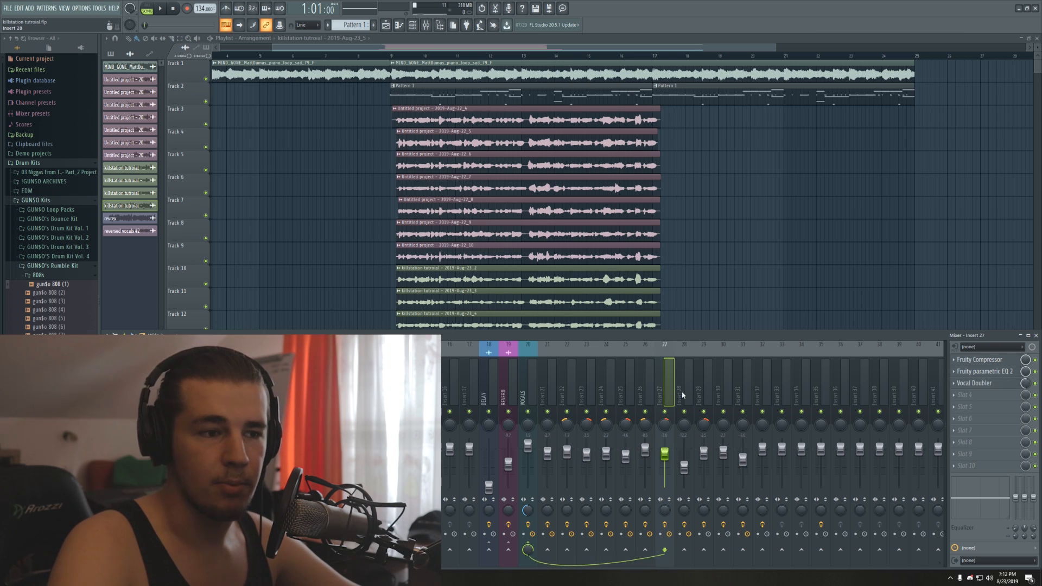
click(688, 397)
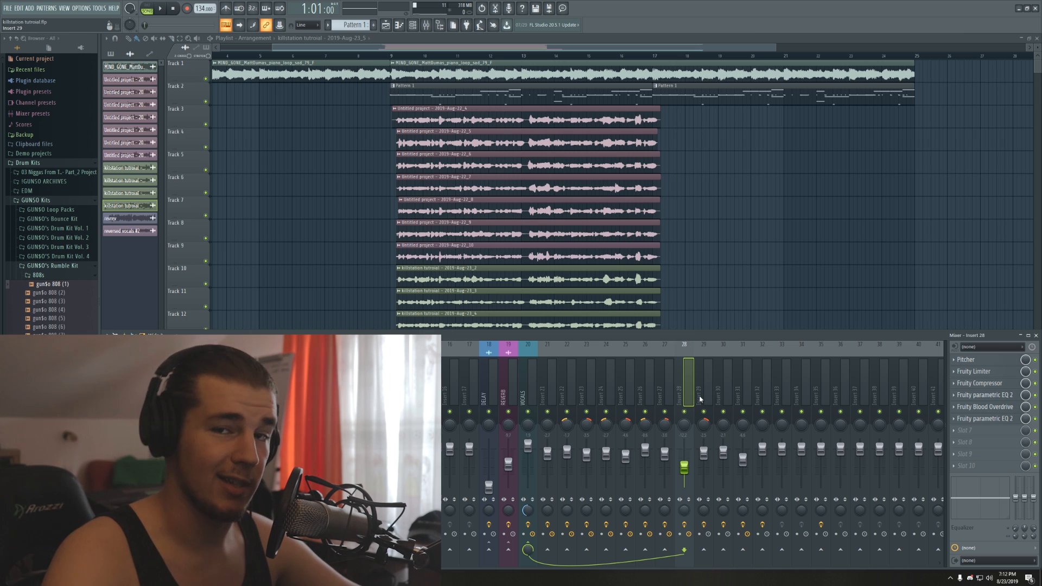
click(665, 395)
click(645, 397)
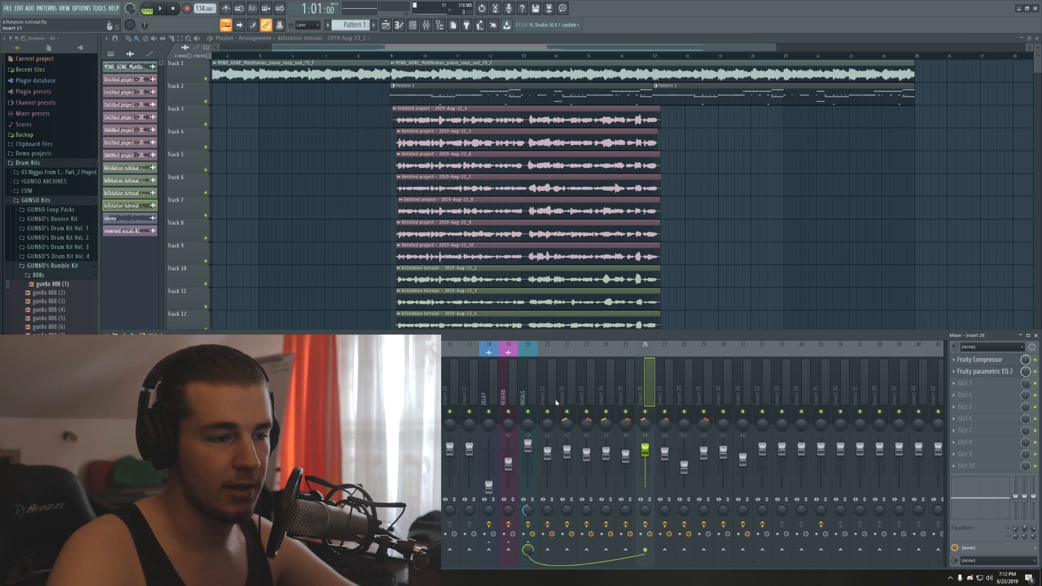
click(555, 402)
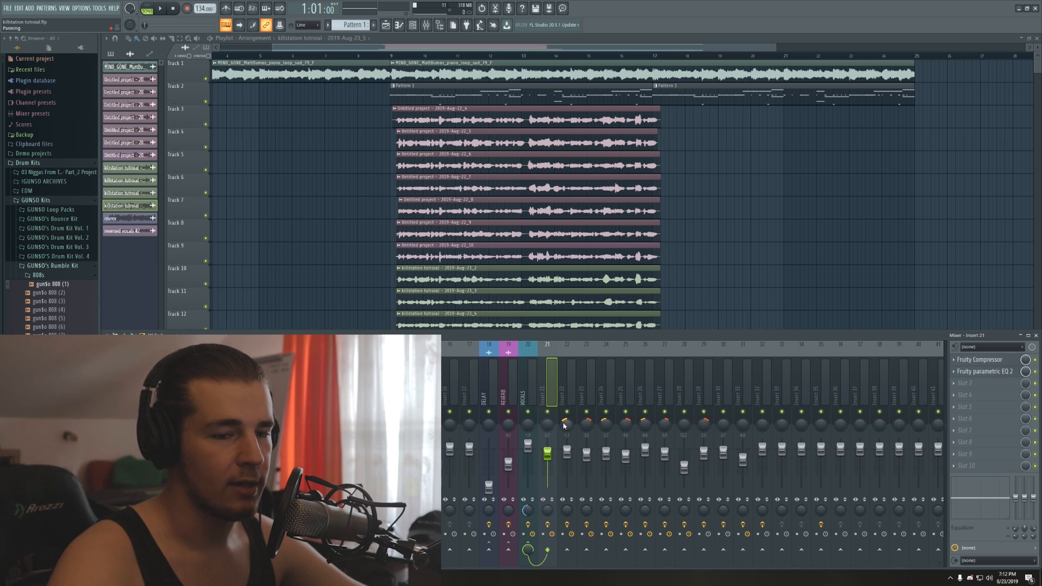
Examine the VOCALS bus's effects and its routing to the DELAY and REVERB sends.
click(523, 448)
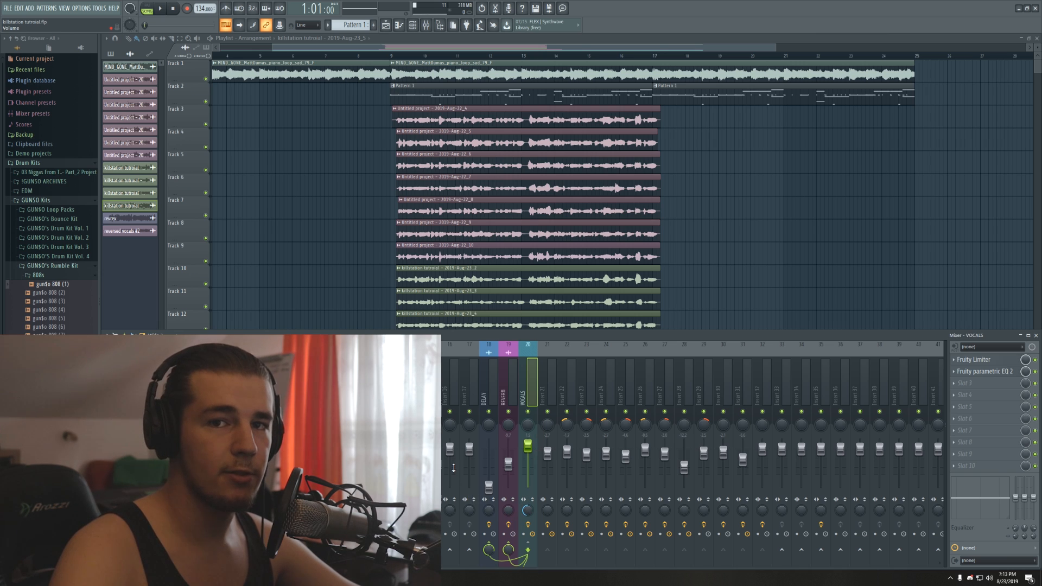
click(491, 380)
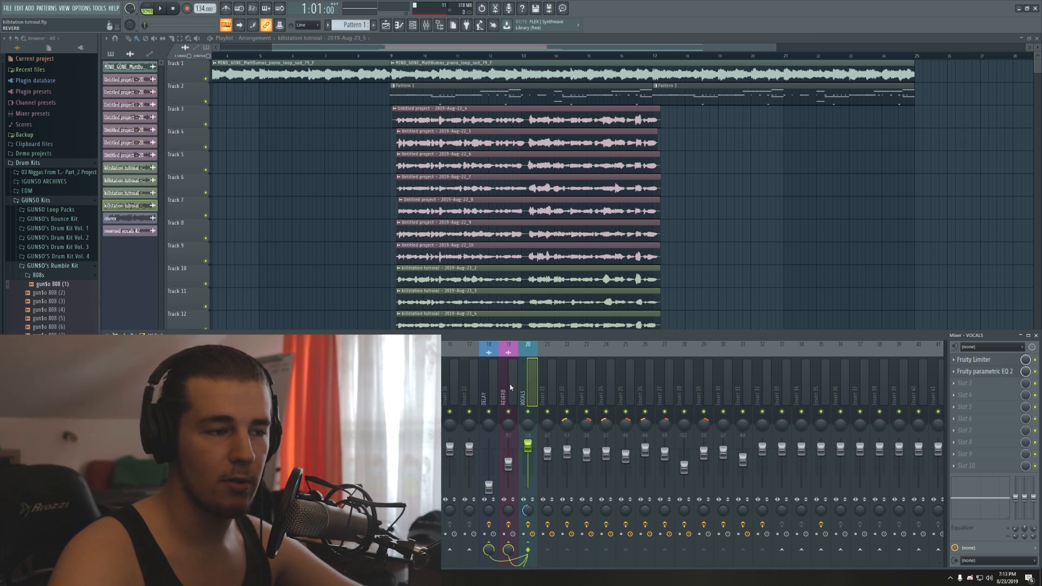
click(525, 389)
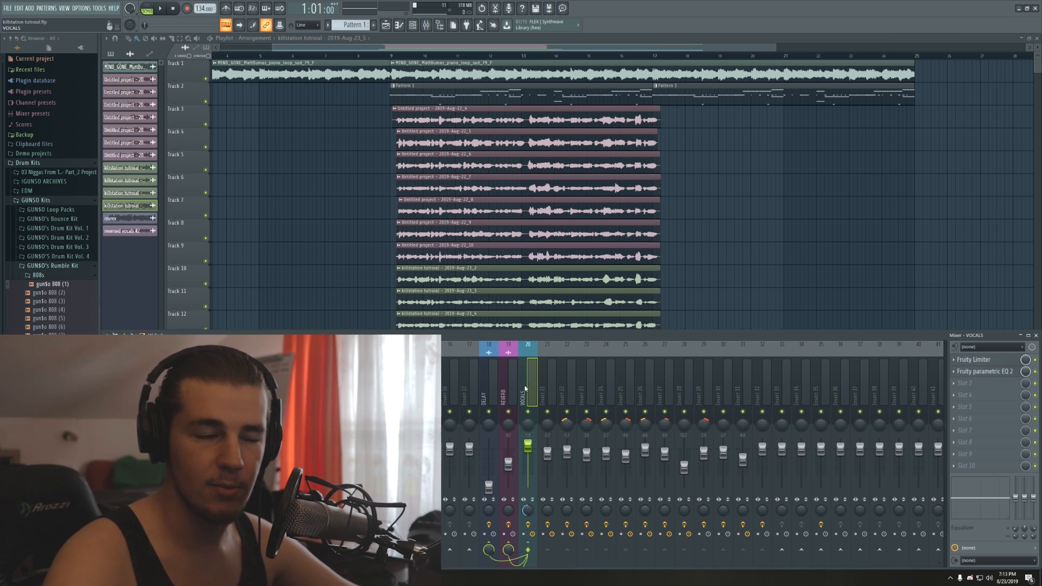
Mute Track 1 and Track 2 in the playlist to silence the instrumental.
key(F9)
click(205, 79)
click(205, 102)
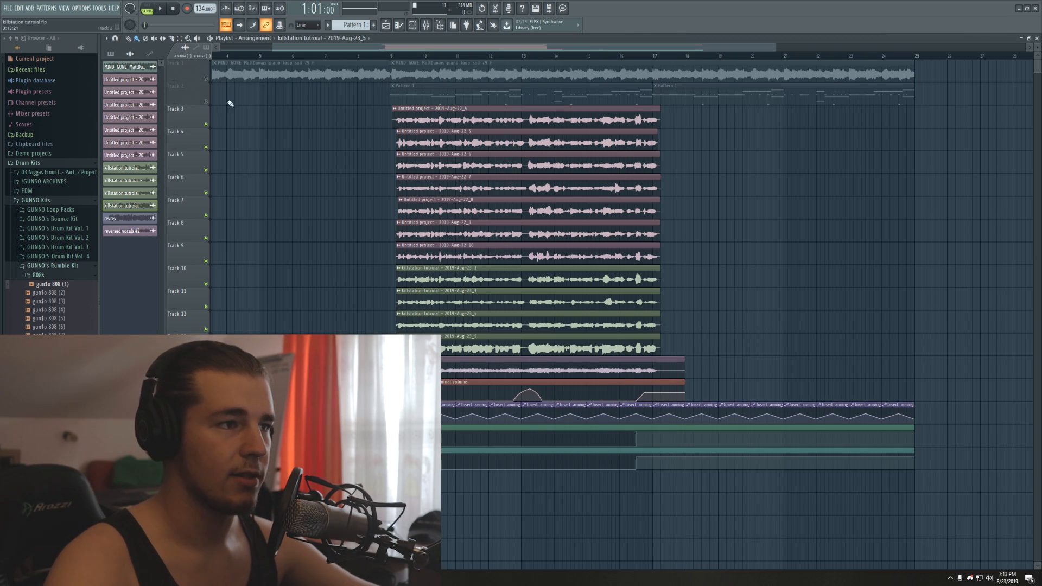
scroll(407, 59, up, 3)
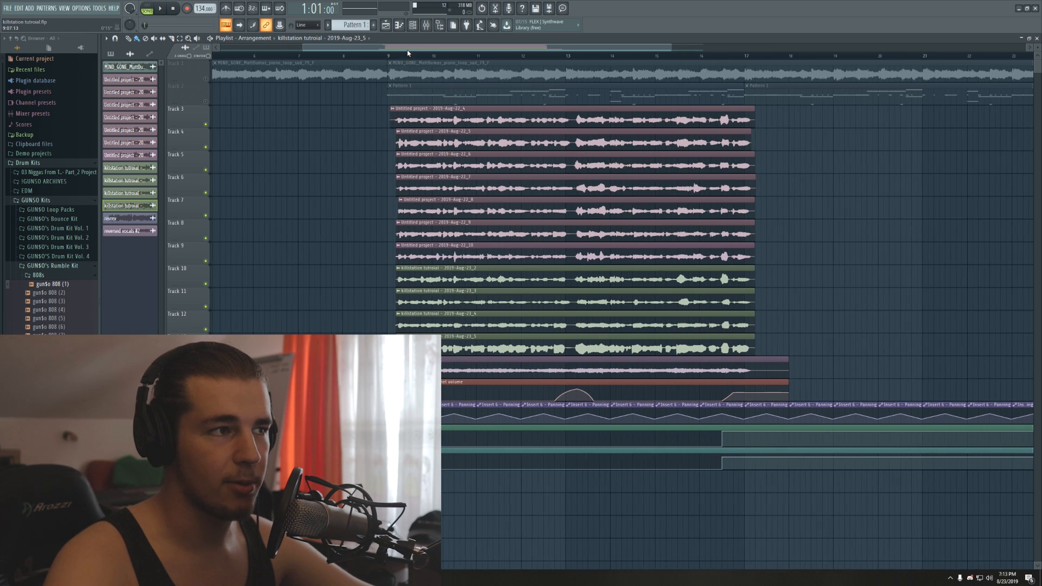
Solo the main vocal on Track 3 and play it from bar 9.
click(413, 25)
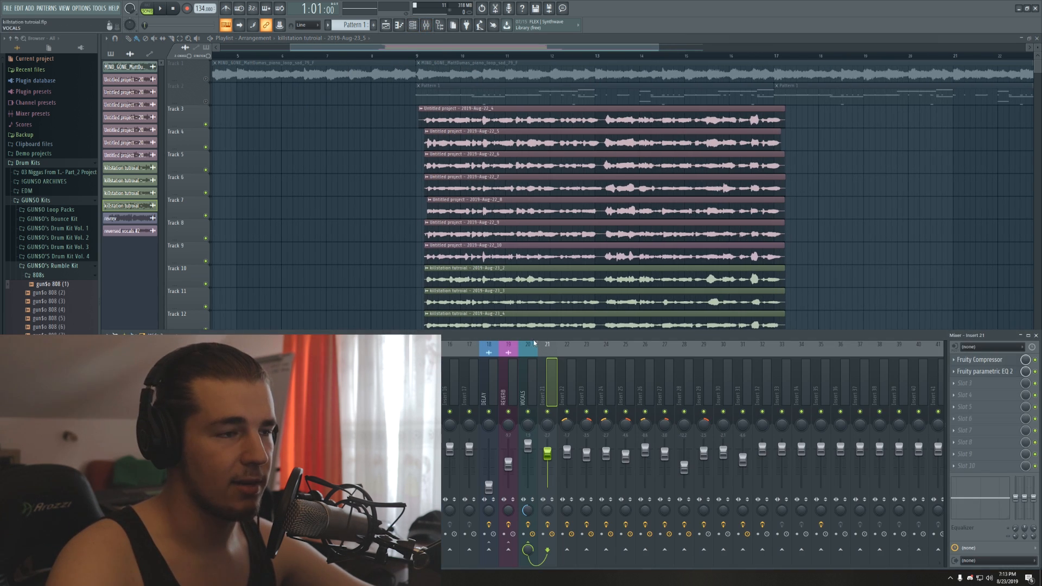
click(413, 25)
scroll(417, 59, up, 2)
click(417, 56)
key(space)
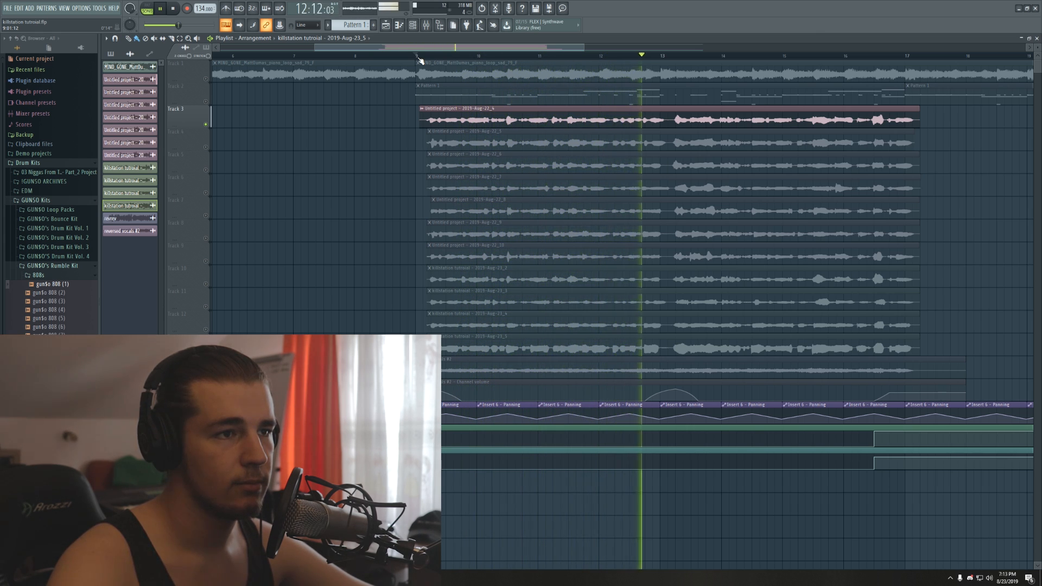
key(space)
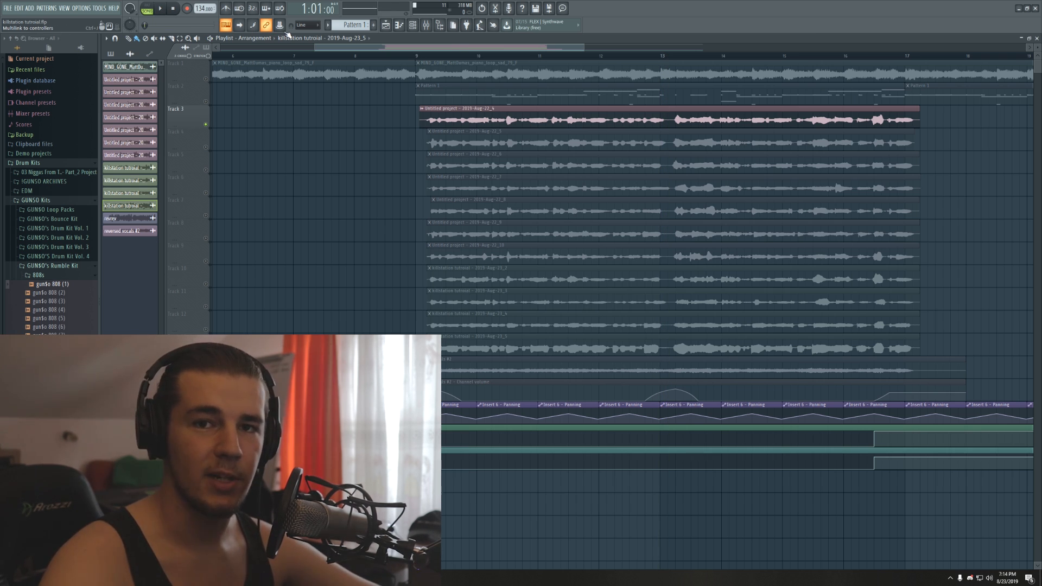
Listen to other sections of the soloed Track 3 vocal from bar 13 and bar 15.
click(667, 56)
key(space)
click(793, 55)
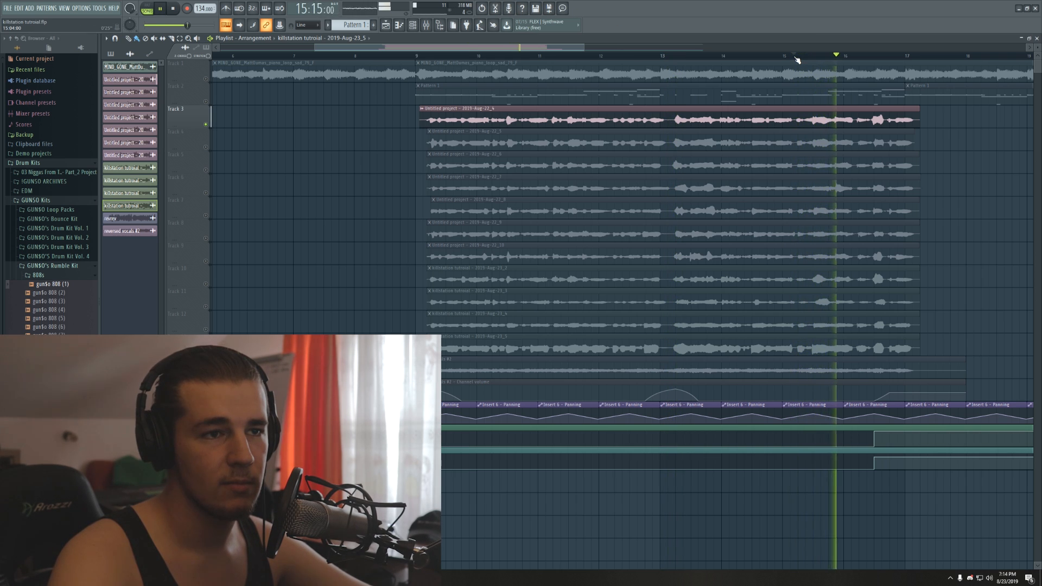
key(space)
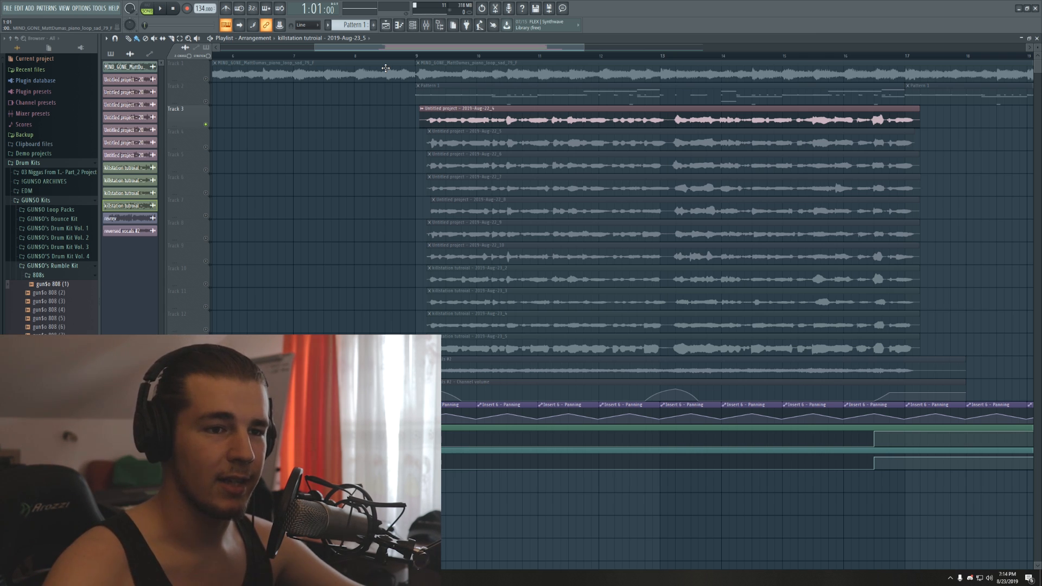
Unmute Tracks 4, 5 and 6 and play them together with Track 3 from bar 9.
drag(207, 144, 212, 194)
click(417, 59)
key(space)
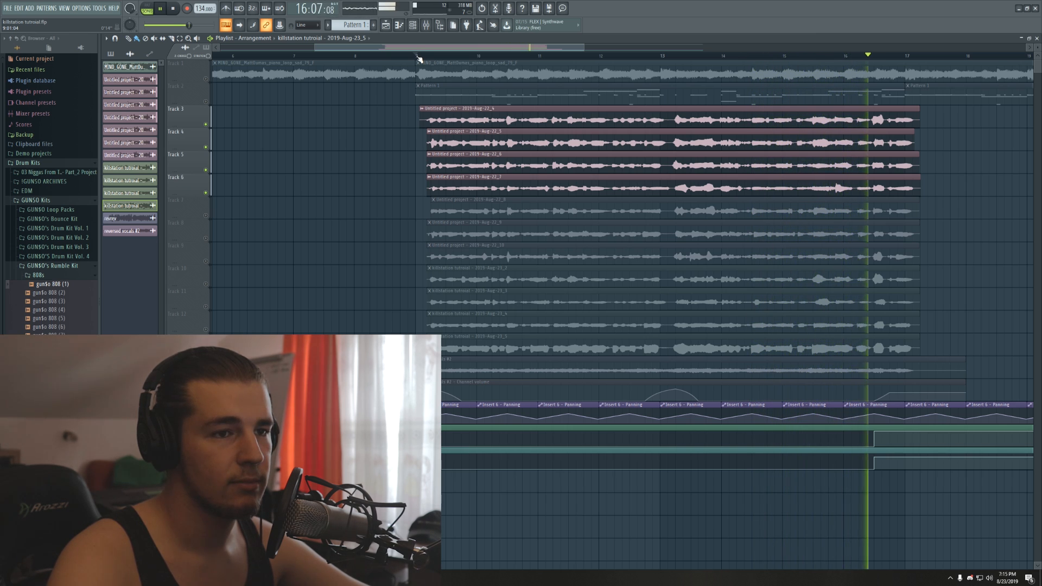
key(space)
key(Home)
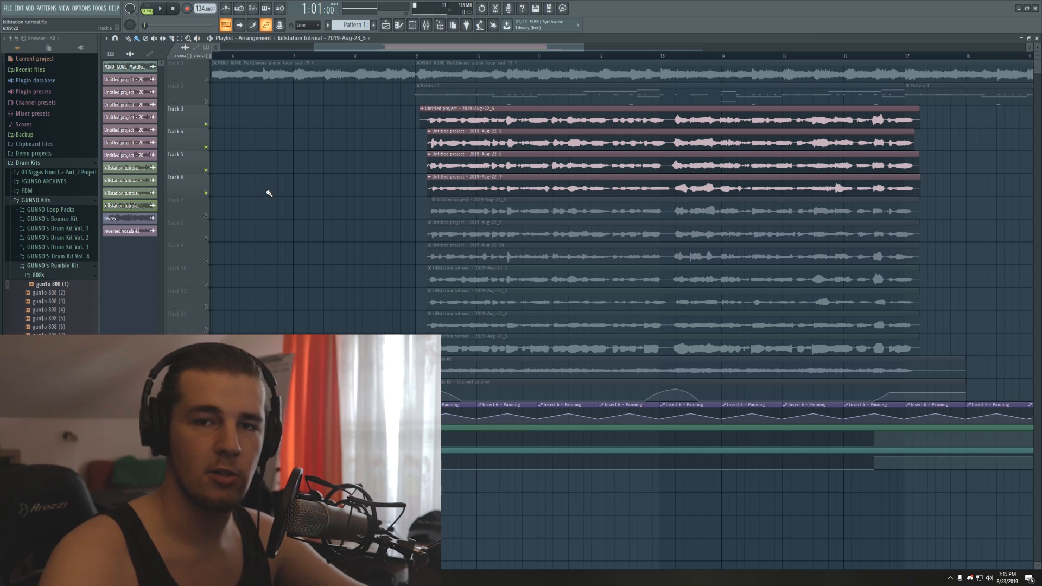
Unmute Tracks 7, 8 and 9 and play the stacked vocals from bar 9.
click(205, 216)
click(206, 238)
click(205, 261)
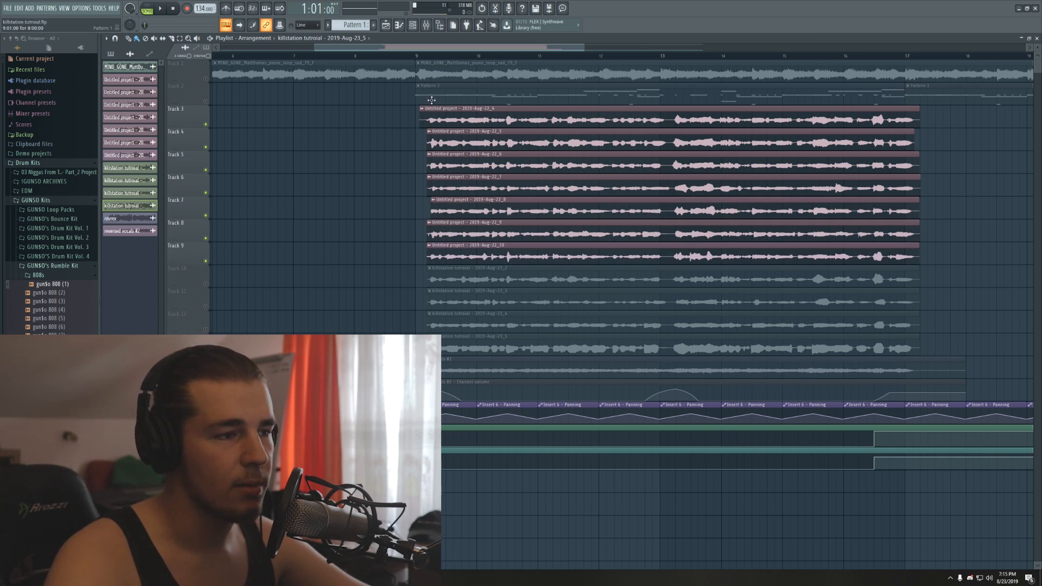
click(429, 57)
scroll(421, 57, up, 2)
key(space)
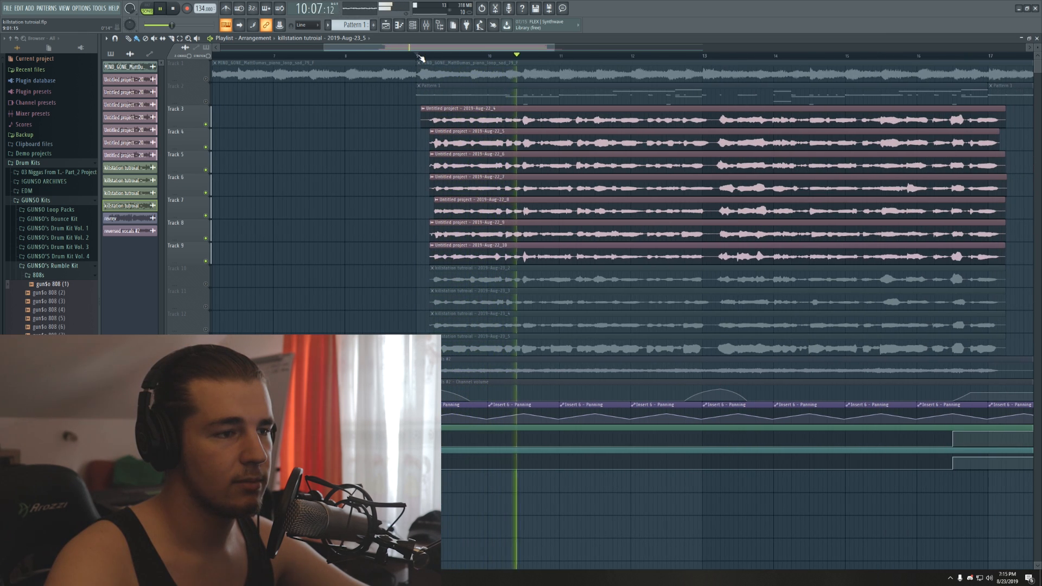
key(space)
Mute Tracks 3 through 9 and play only the Track 10 vocal from bar 9.
scroll(417, 55, up, 2)
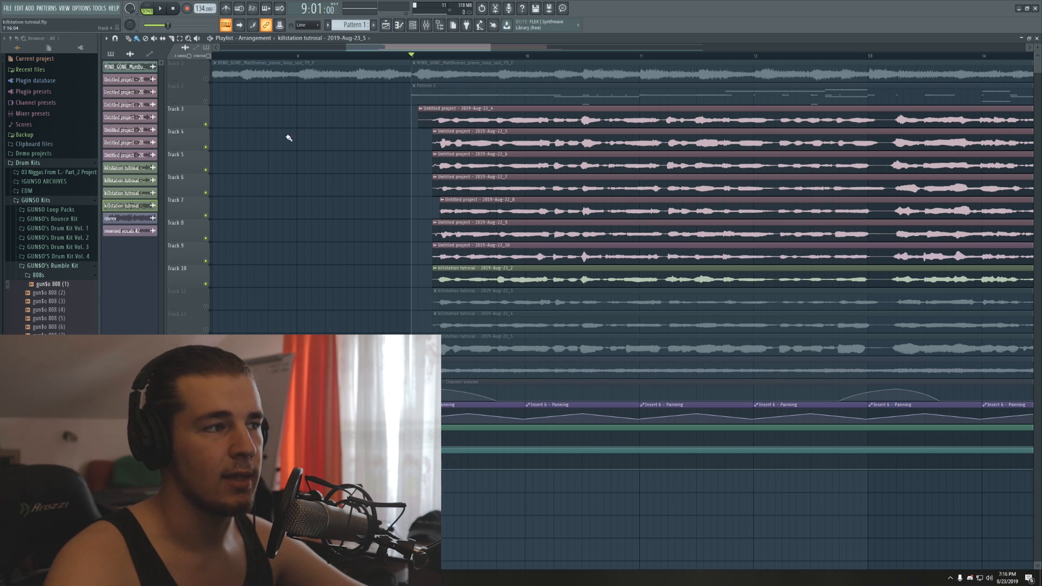
drag(206, 124, 206, 261)
key(space)
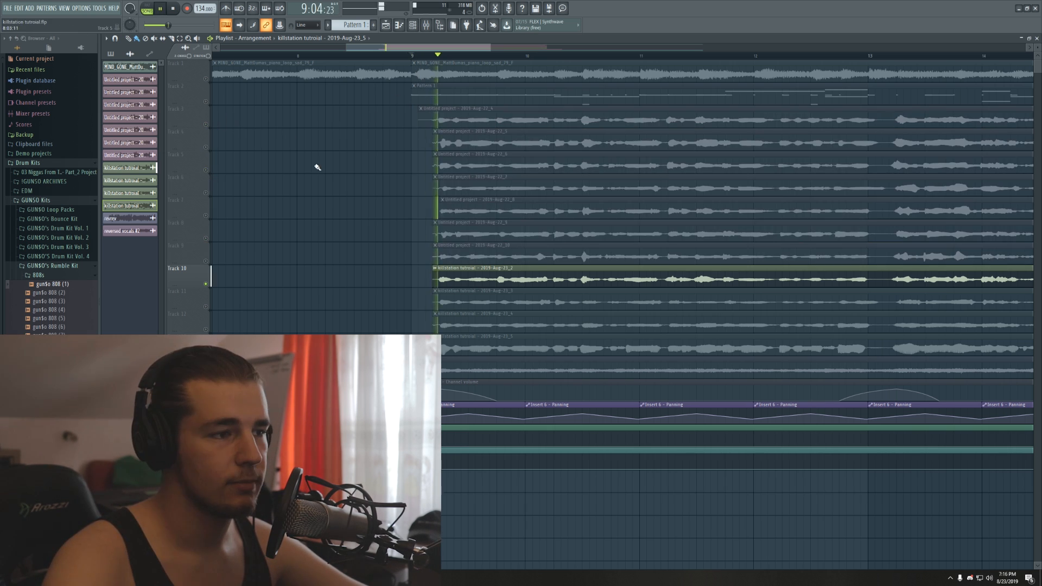
scroll(445, 59, down, 2)
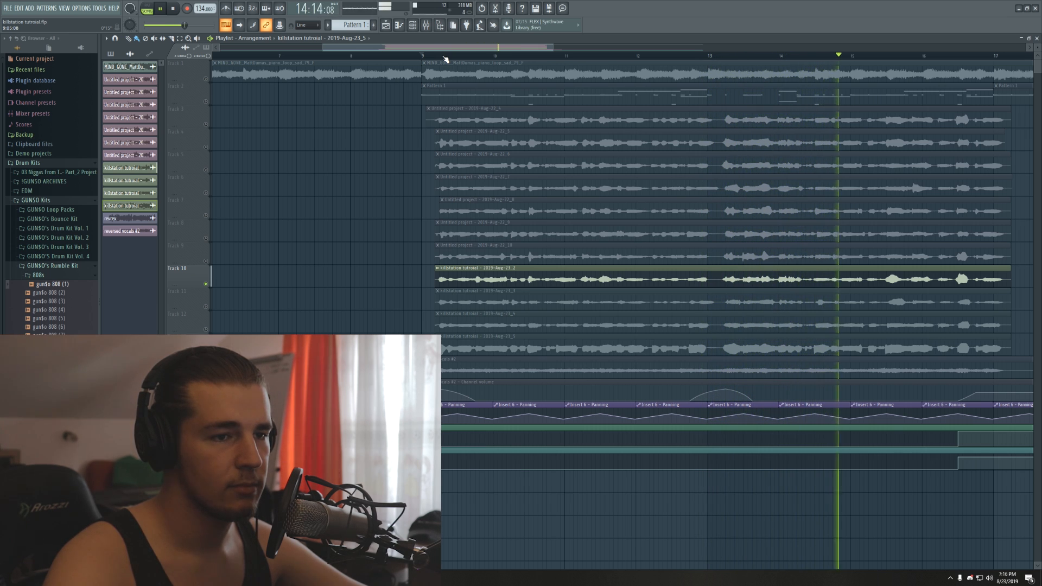
key(space)
Find the Track 10 vocal's channel in the mixer by checking Inserts 25 to 28, ending on Insert 28.
click(426, 25)
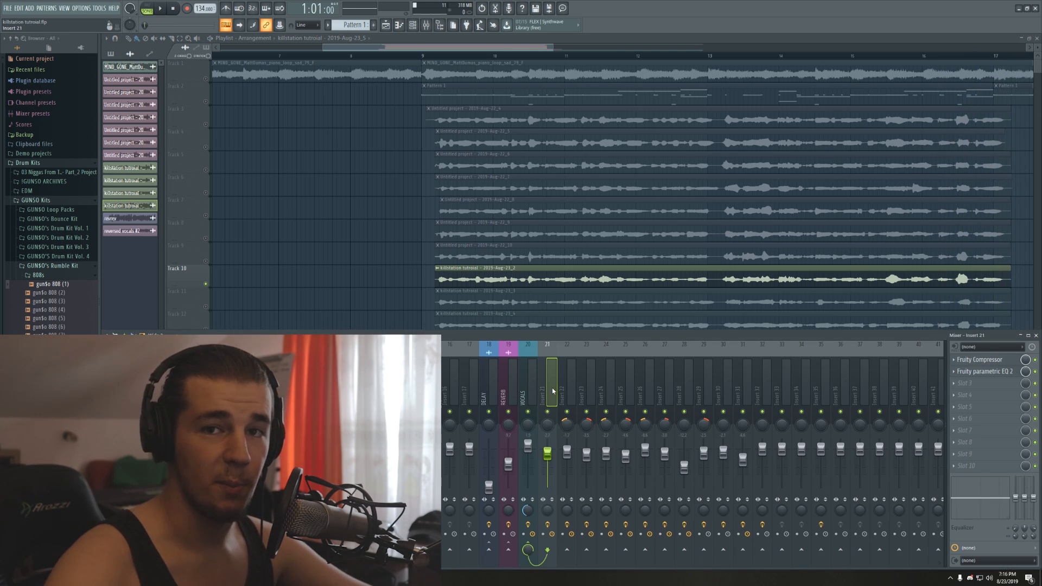
click(626, 385)
click(650, 384)
click(668, 384)
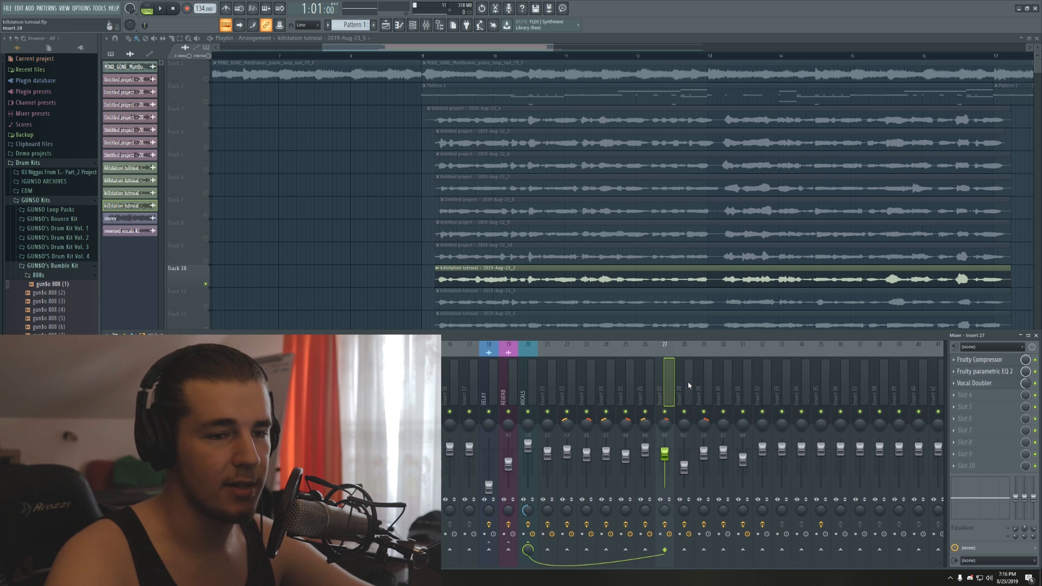
click(688, 385)
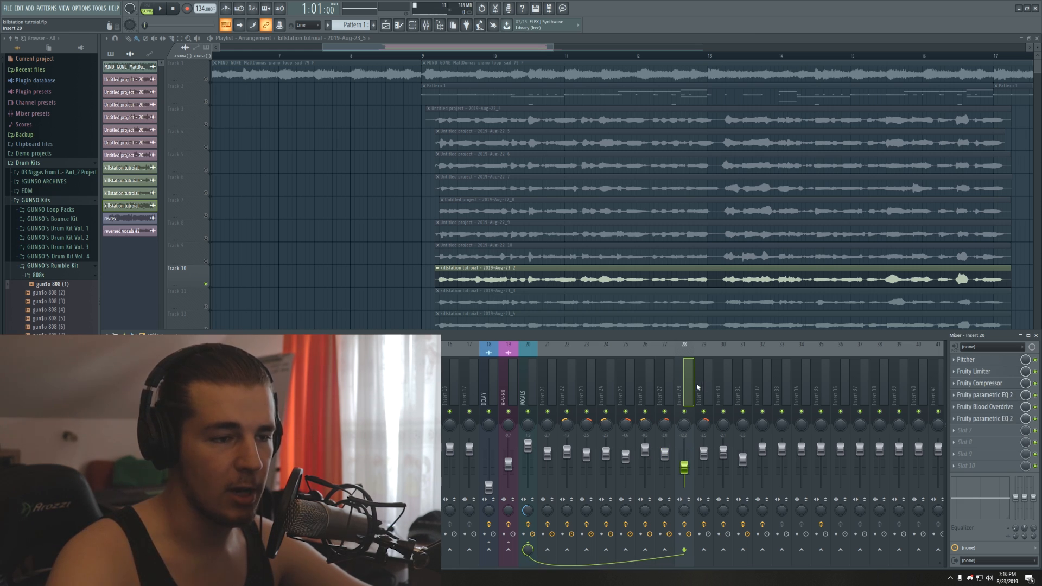
Inspect Fruity Blood Overdrive on Insert 28 and play the Track 10 vocal to hear the effect.
click(986, 408)
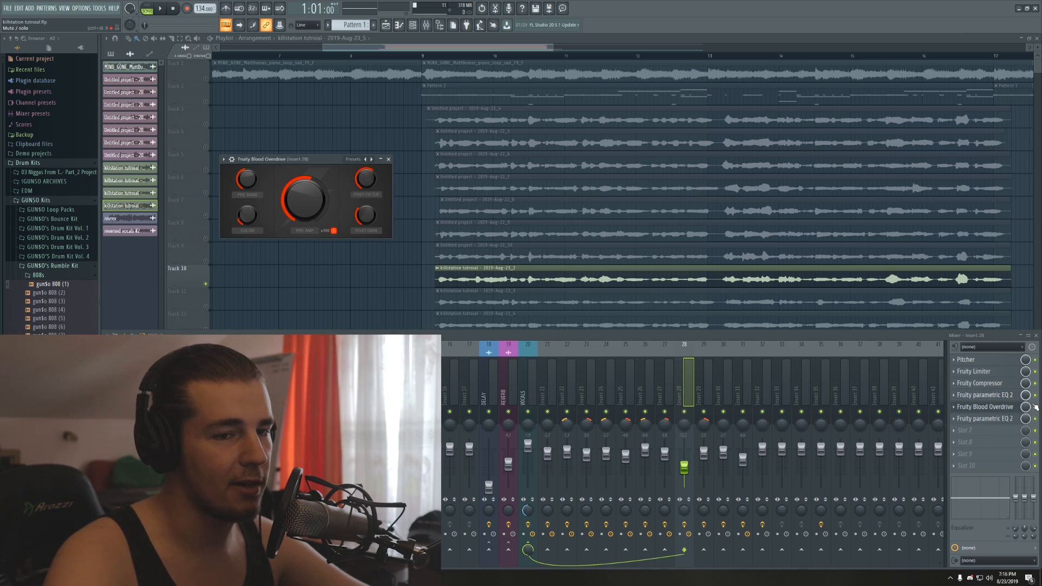
click(985, 406)
key(space)
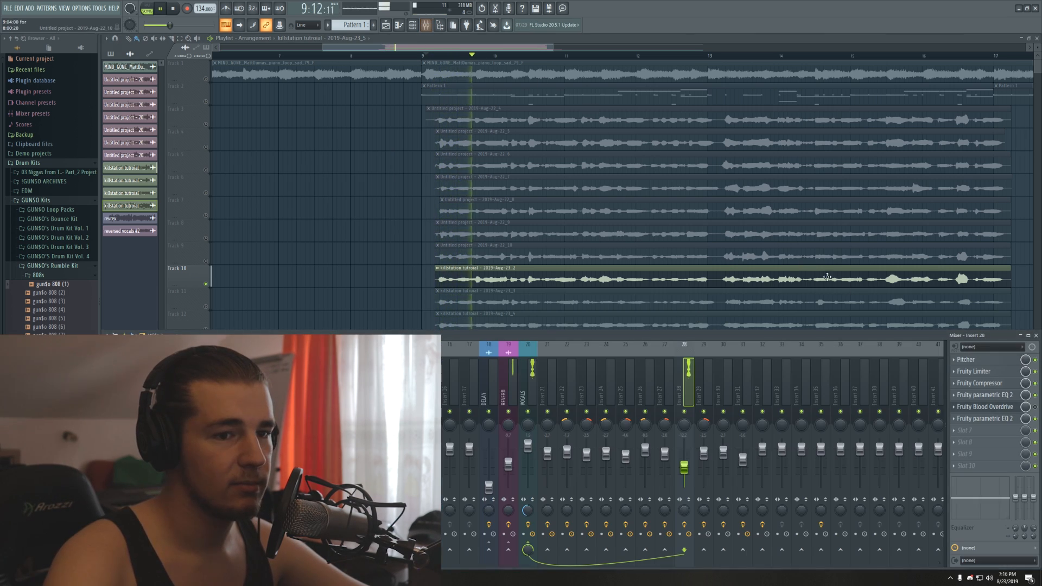
click(985, 407)
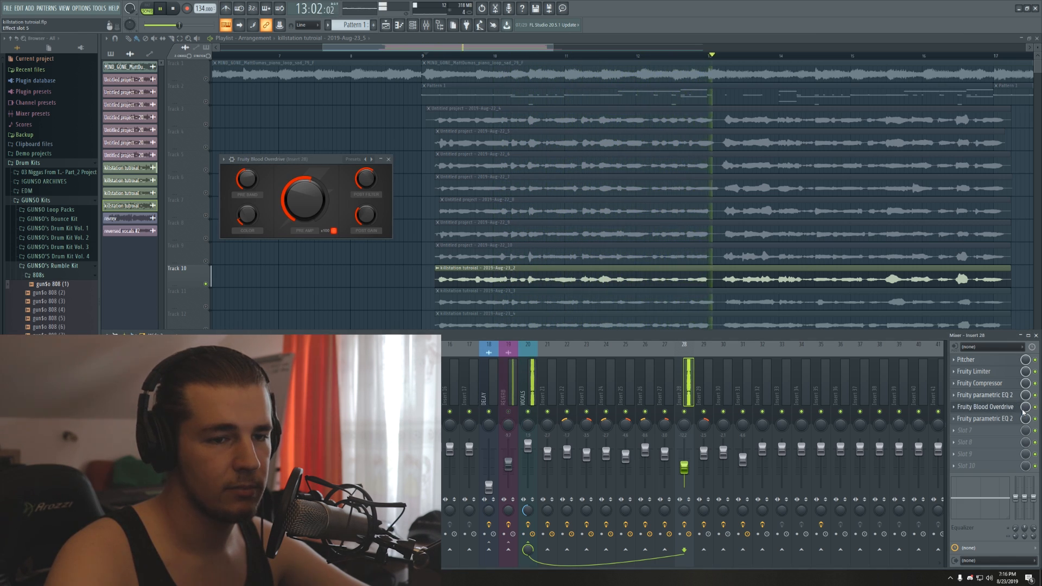
key(space)
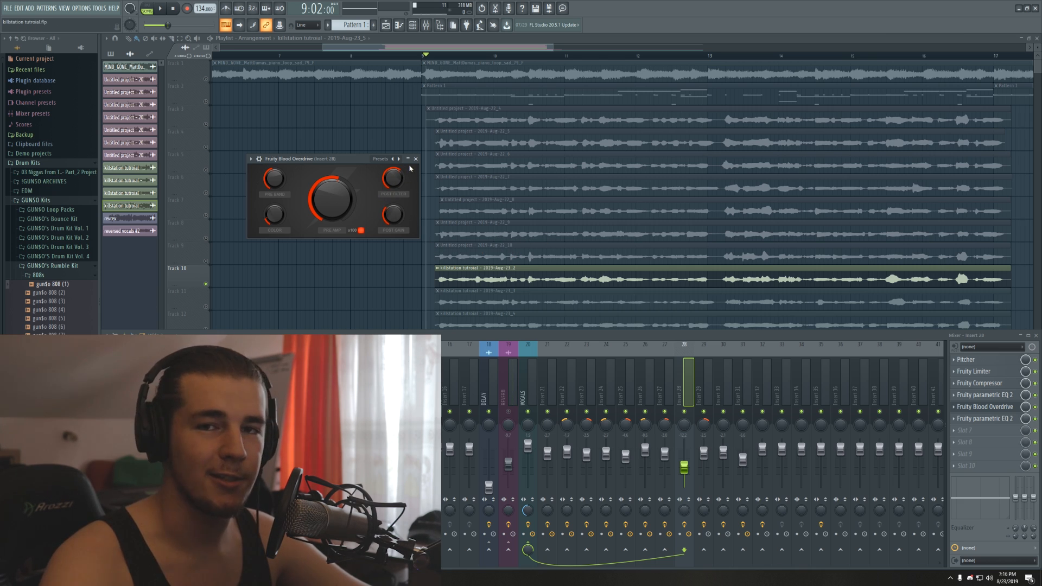
Close Fruity Blood Overdrive and open Fruity Limiter on Insert 28 to view its settings.
drag(349, 161, 333, 161)
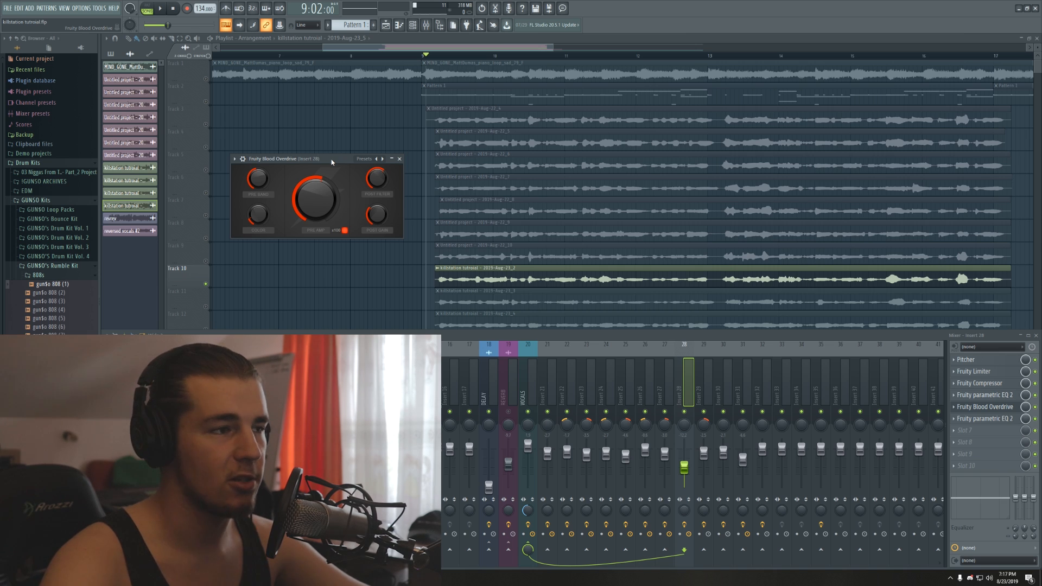
drag(331, 161, 311, 160)
click(379, 158)
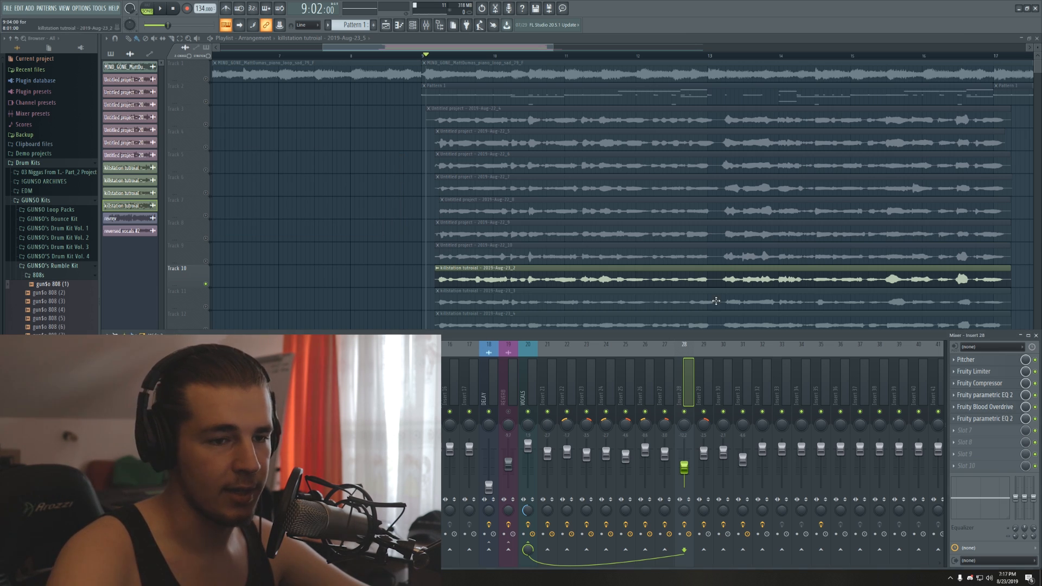
click(987, 371)
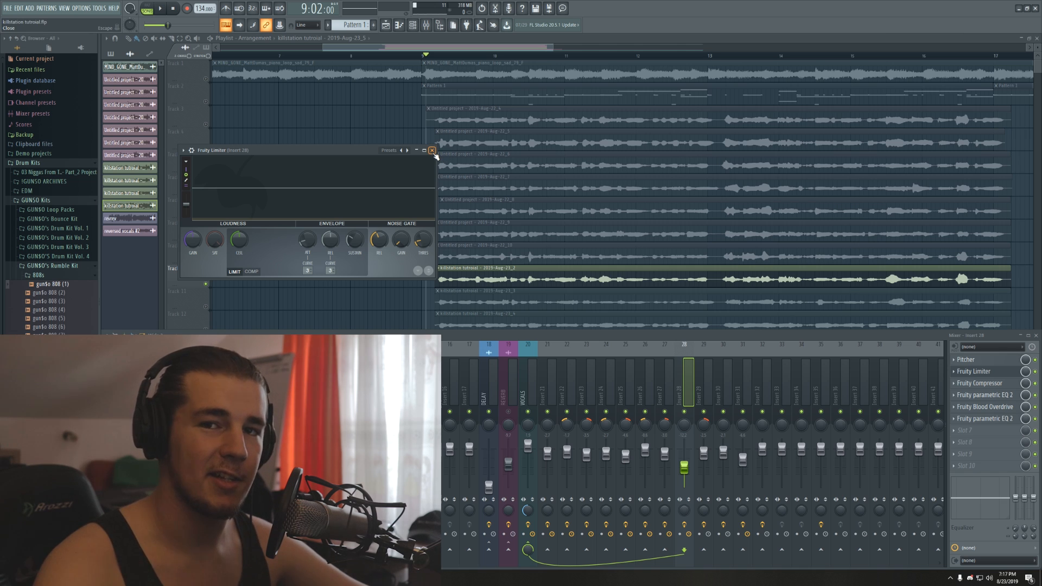
Toggle the Fruity Limiter slot's bypass on Insert 28 and close the plugin window.
click(1034, 372)
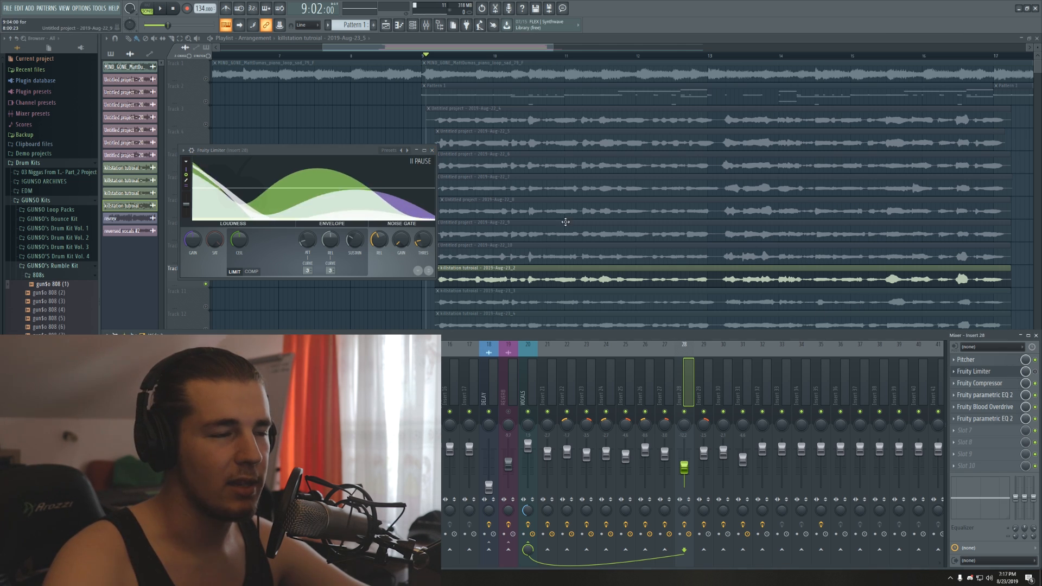
click(432, 151)
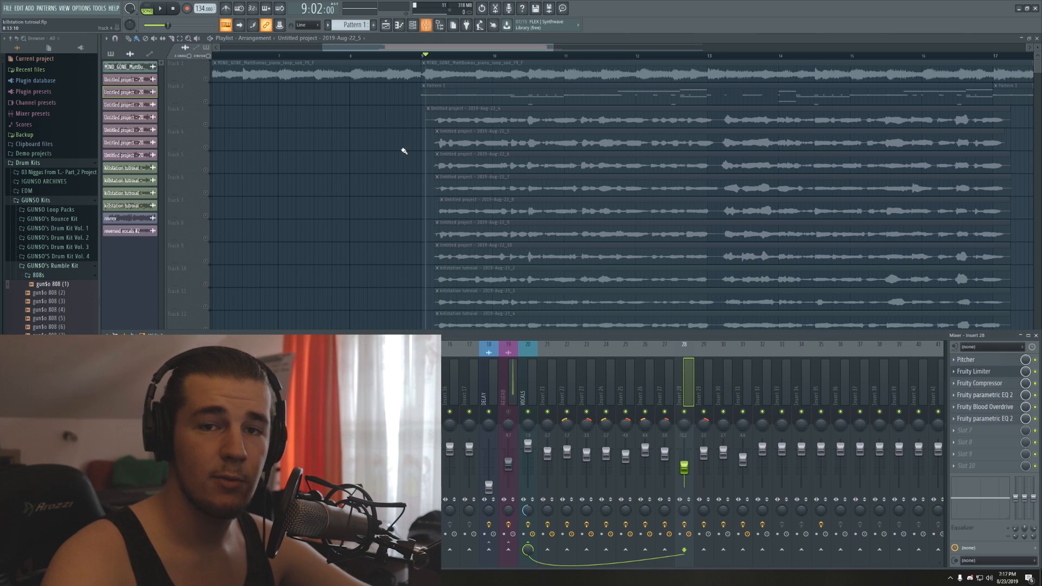
Enable only the Track 11 vocal, play it from bar 9 and select its mixer channel, Insert 29.
scroll(215, 297, down, 1)
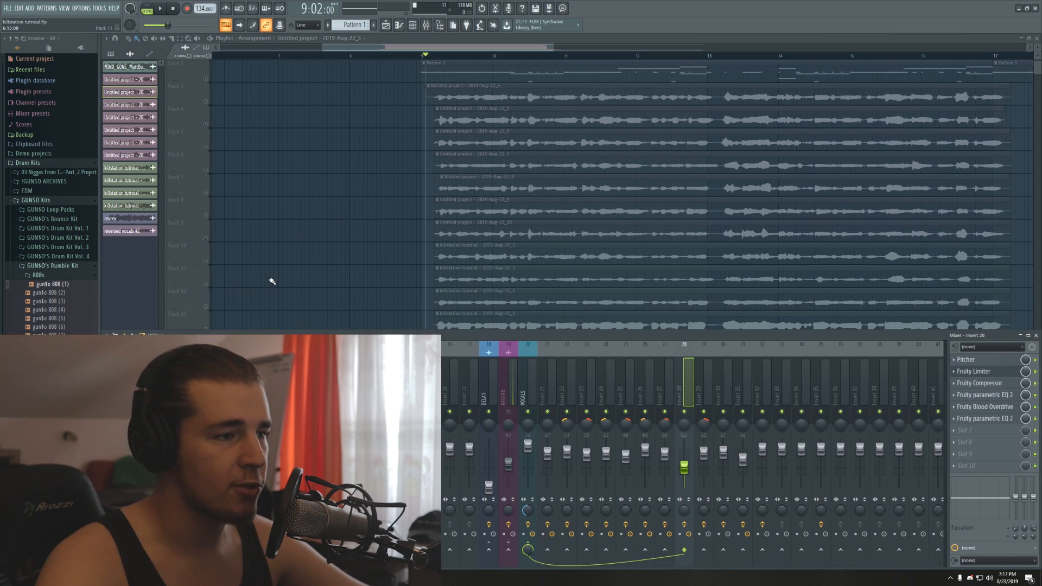
click(205, 268)
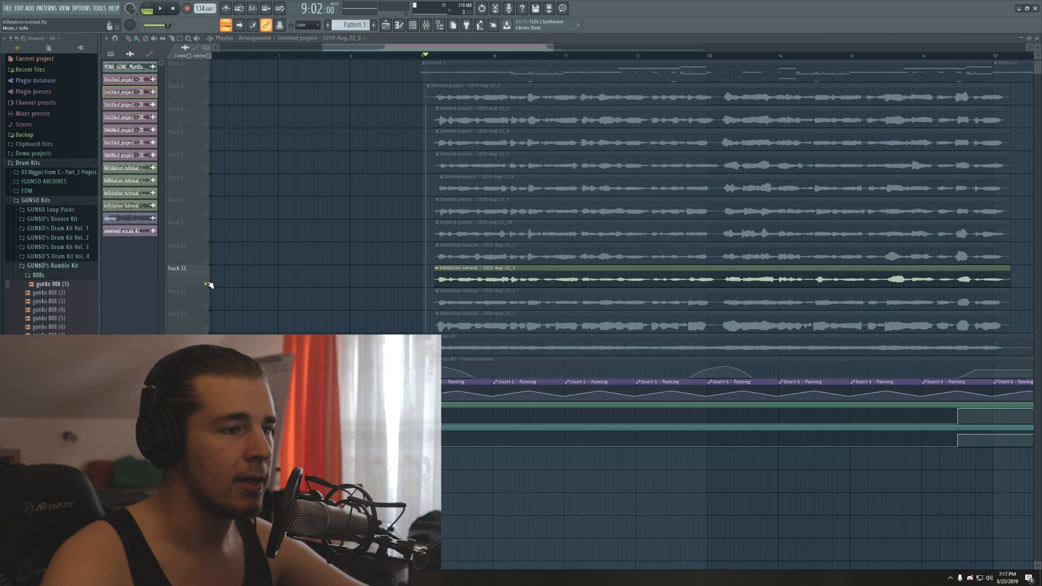
click(426, 27)
key(space)
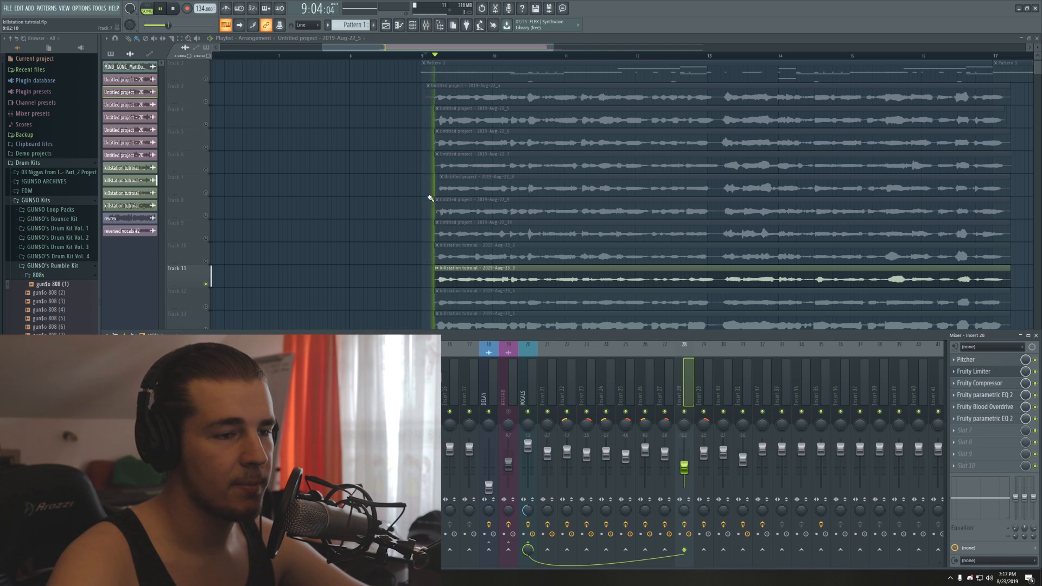
click(703, 380)
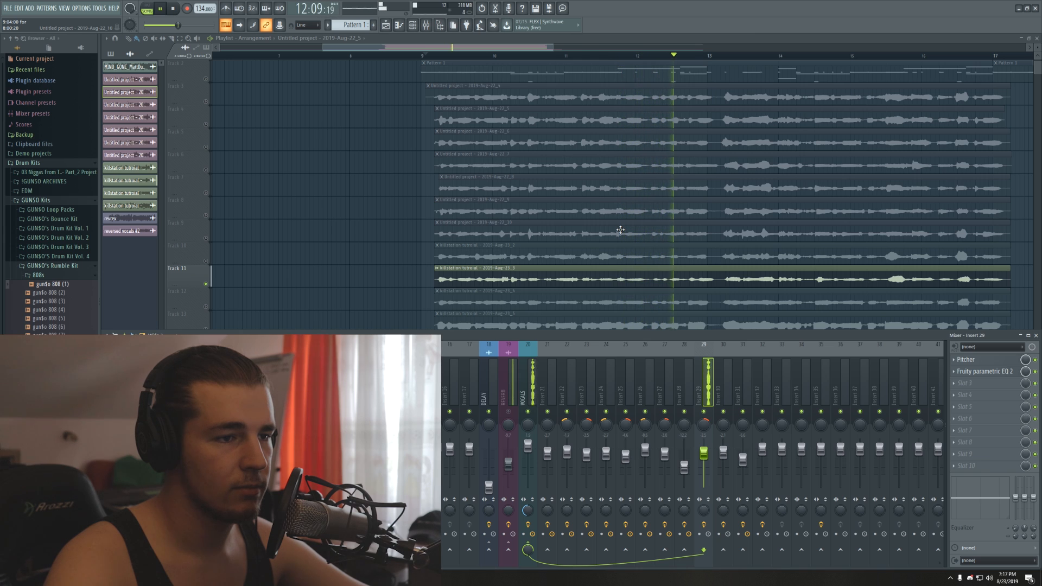
key(space)
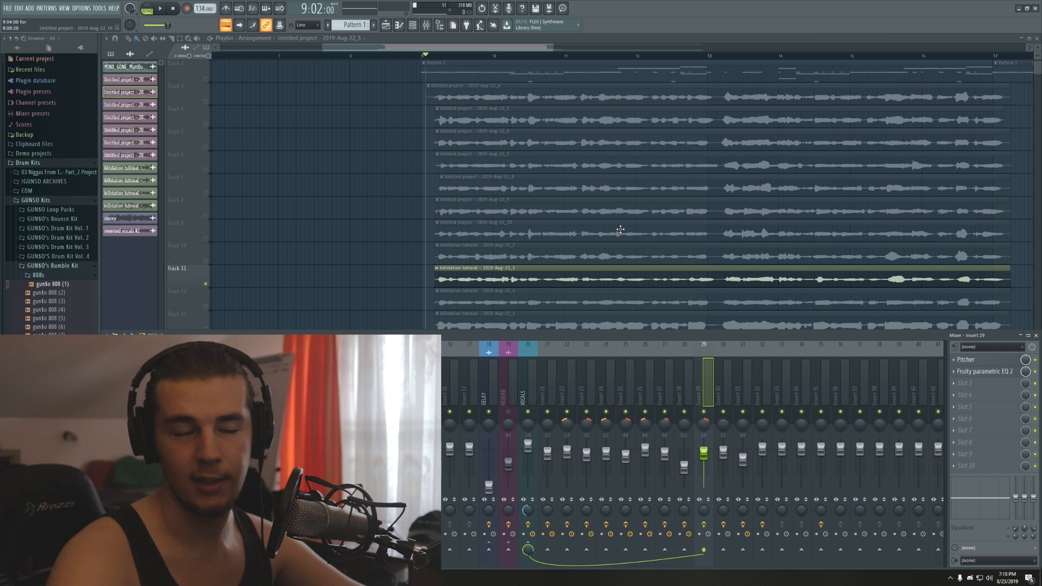
View the Fruity Parametric EQ 2 curve on Insert 29, closing the plugin when done.
scroll(567, 250, down, 1)
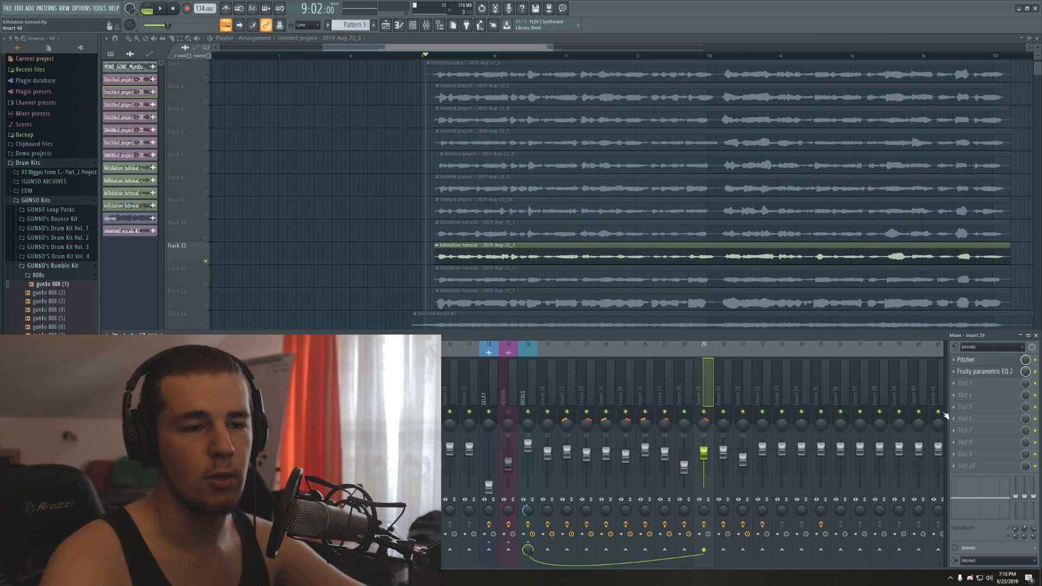
click(982, 371)
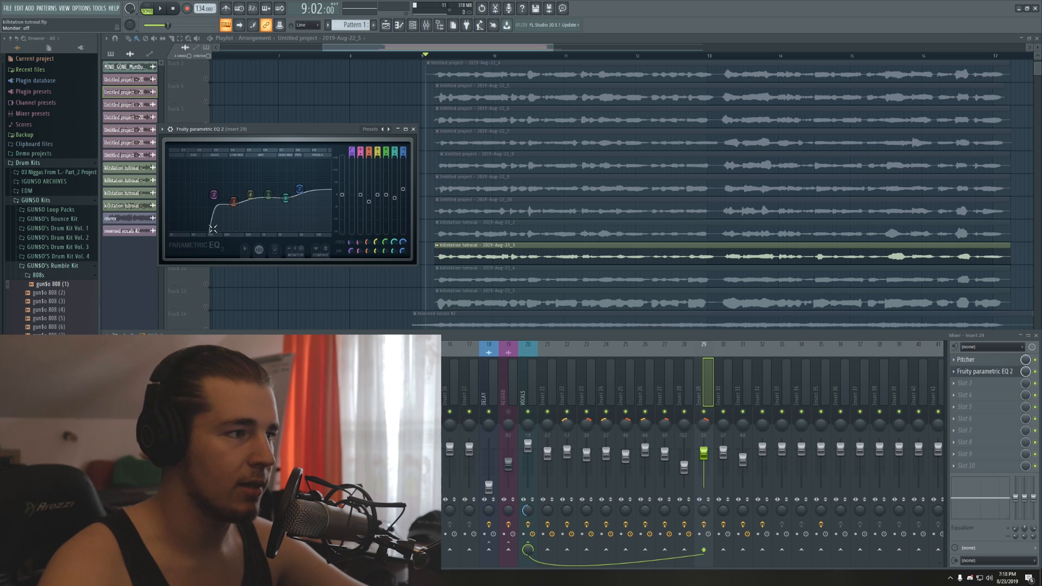
click(413, 129)
Mute Track 11, enable the Track 12 and Track 13 vocals, and play them while viewing the mixer levels.
scroll(689, 213, down, 1)
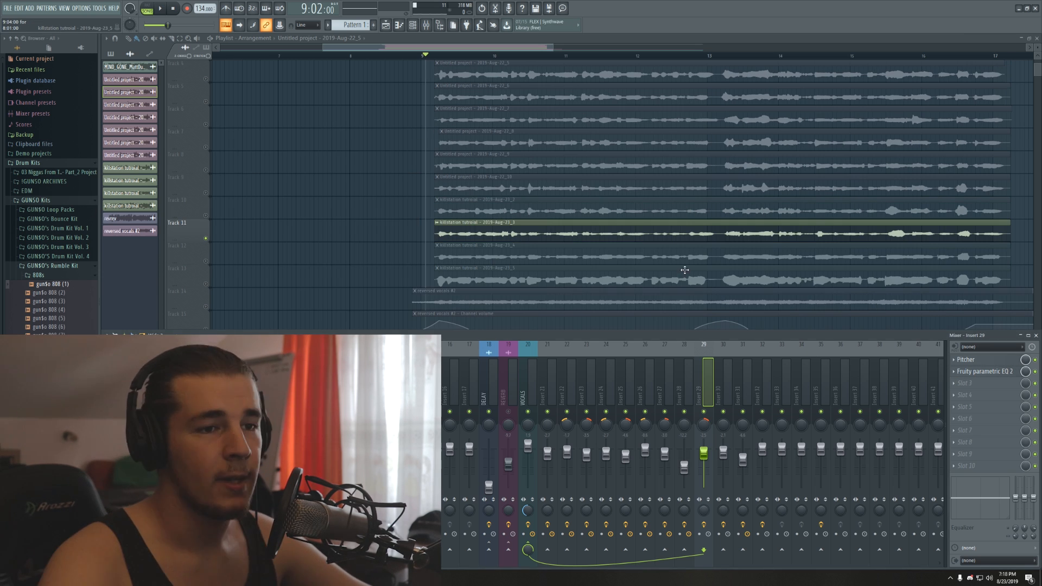
click(209, 245)
click(215, 260)
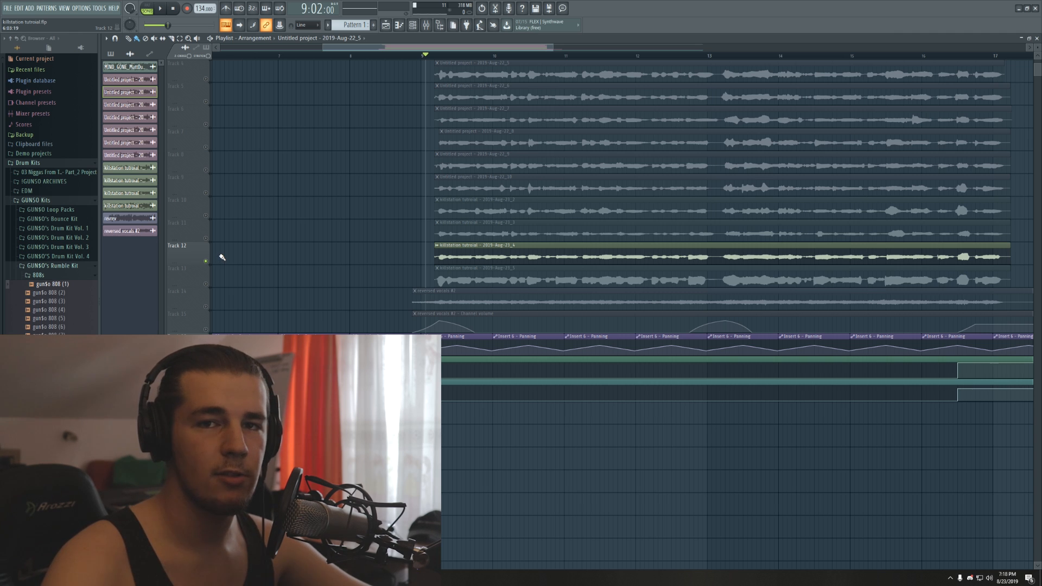
key(space)
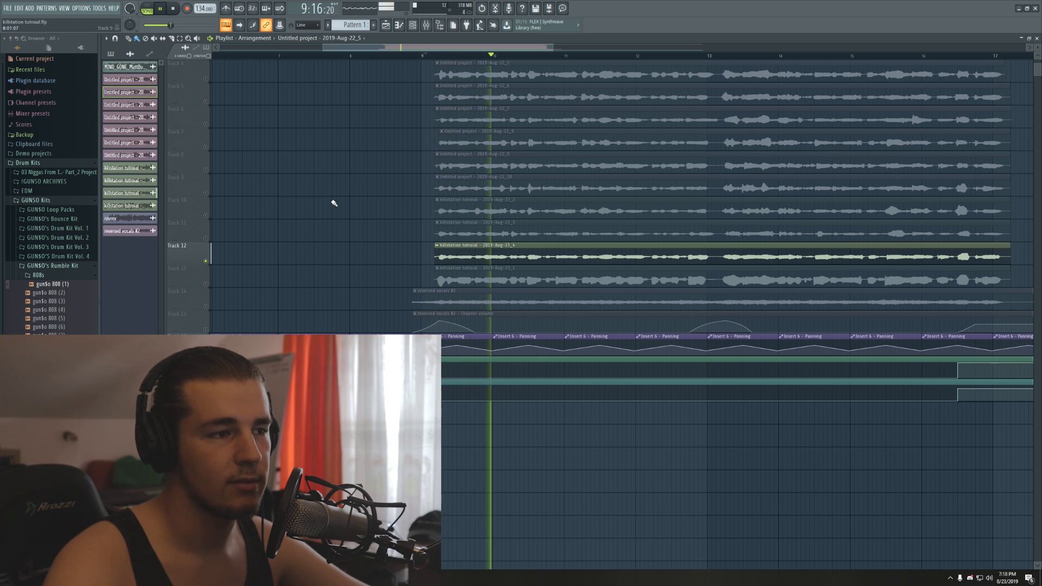
click(207, 282)
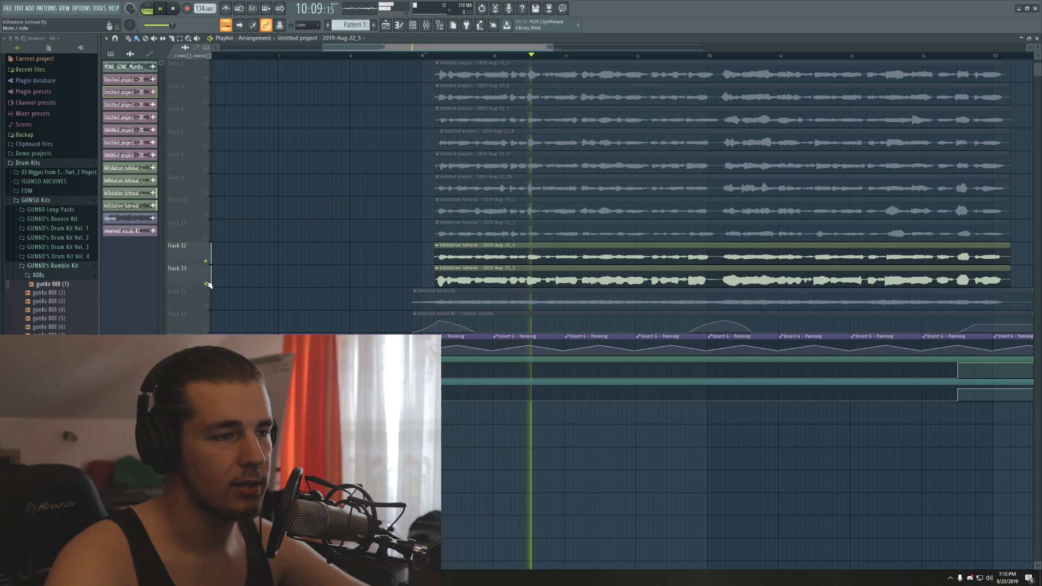
click(426, 24)
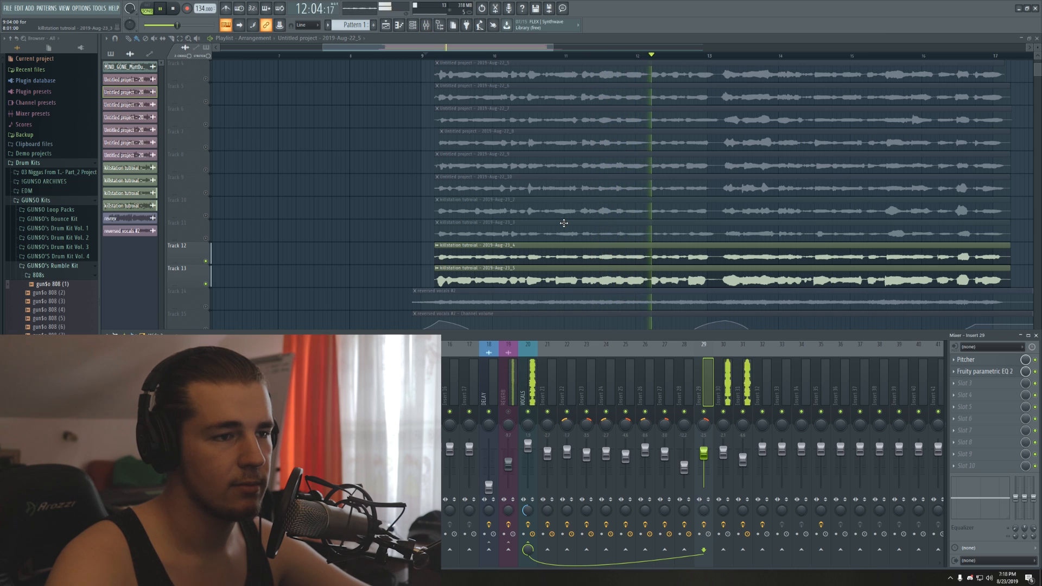
key(space)
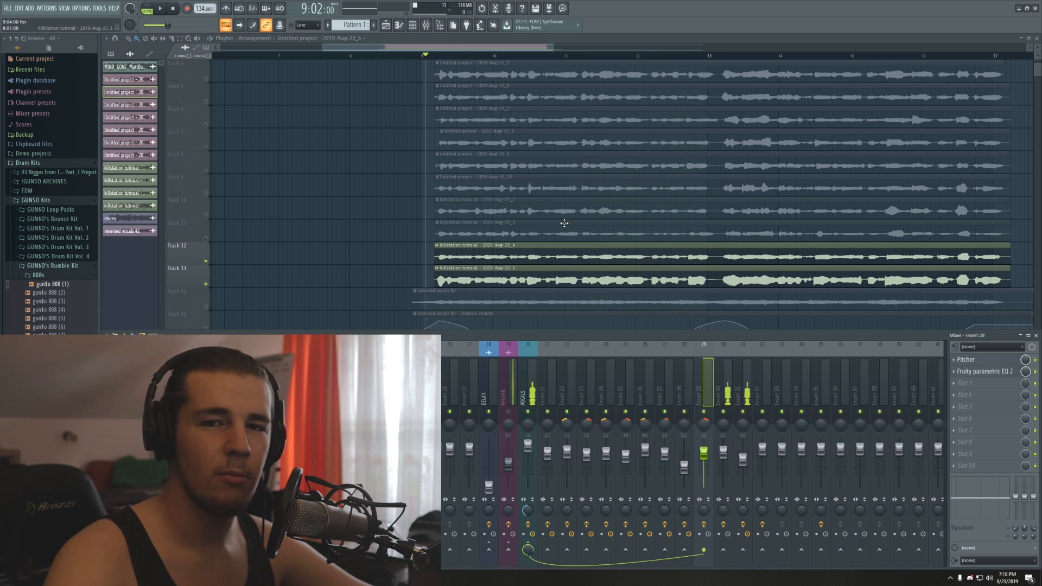
Compare the effect chains on Inserts 30 and 31, ending on Insert 30.
click(725, 380)
click(745, 380)
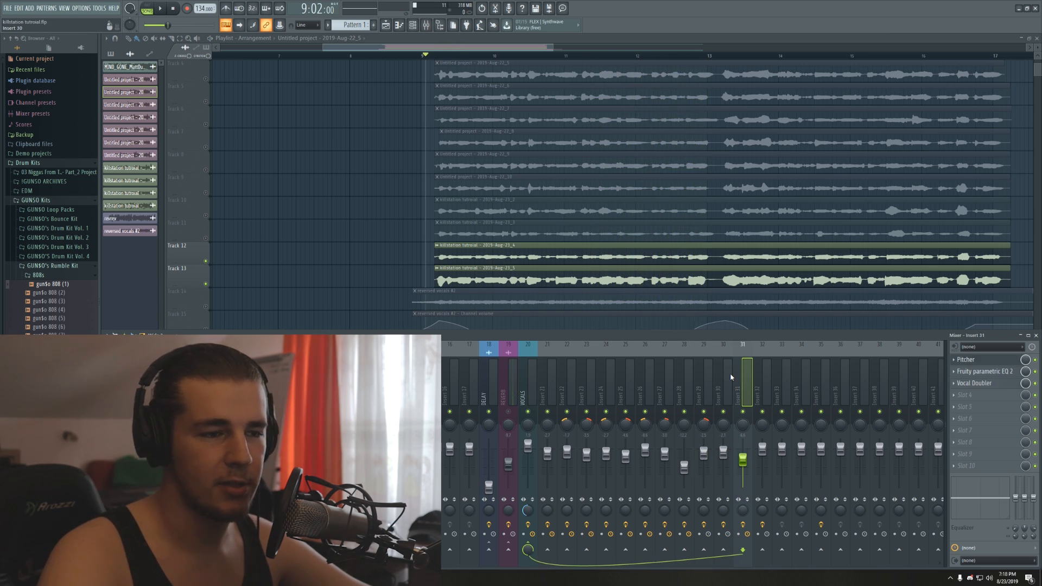
click(730, 378)
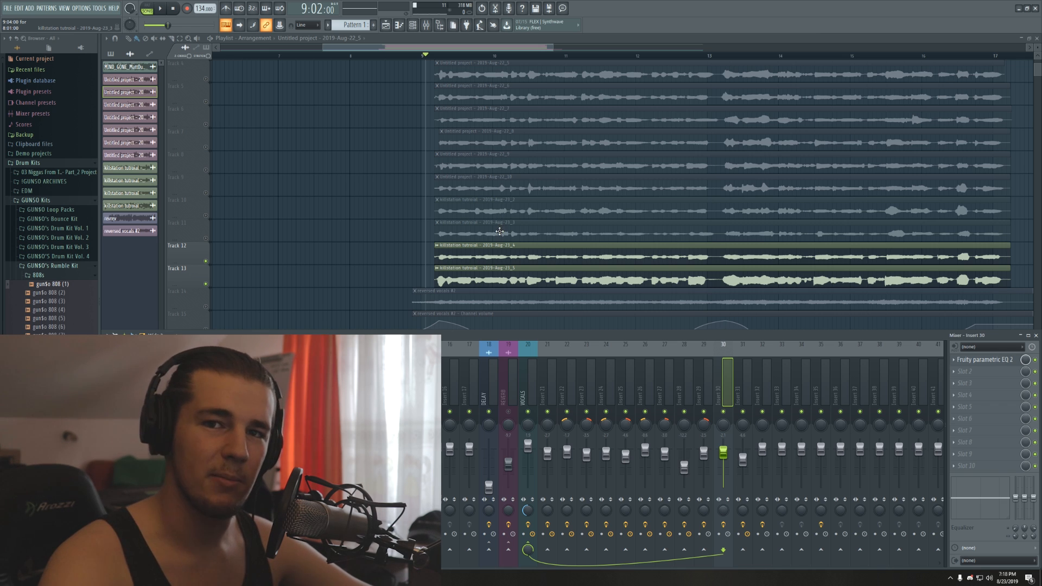
Highlight bars 9 to 18 across the playlist tracks with the mixer hidden, and clear the selection.
scroll(289, 281, down, 2)
key(F9)
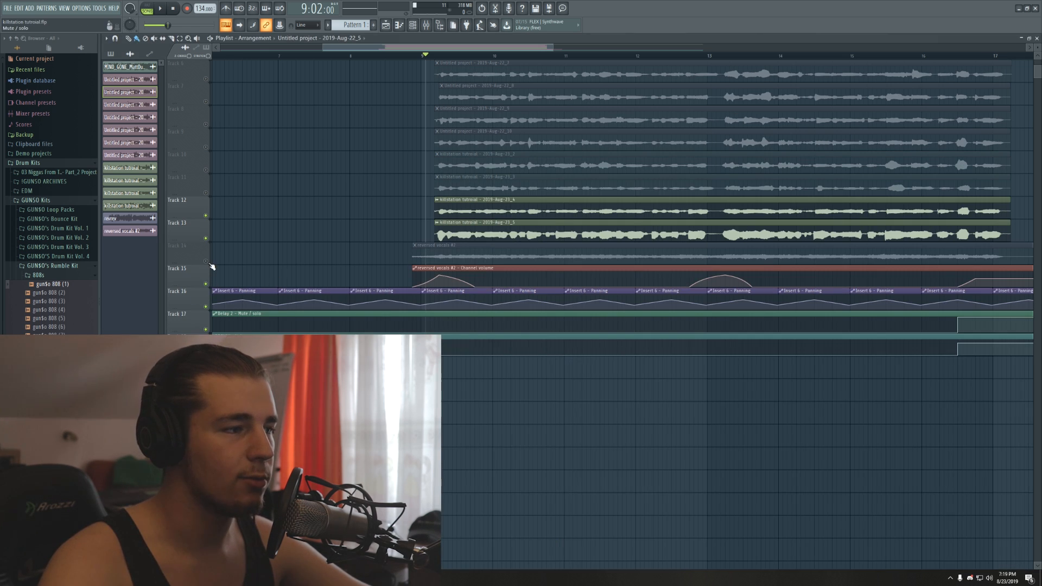
scroll(223, 263, up, 5)
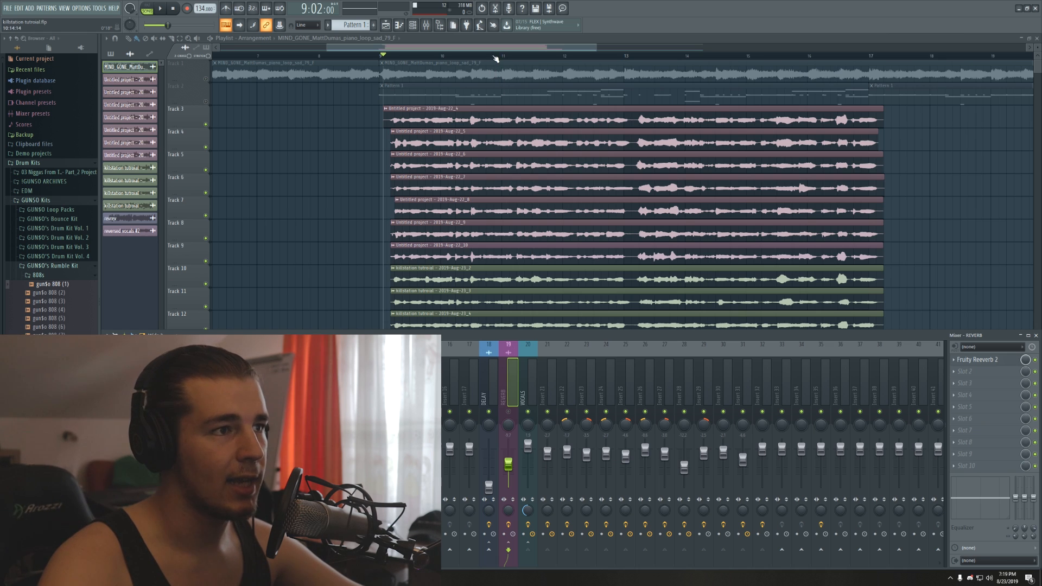
key(F9)
drag(383, 55, 922, 55)
drag(926, 123, 932, 123)
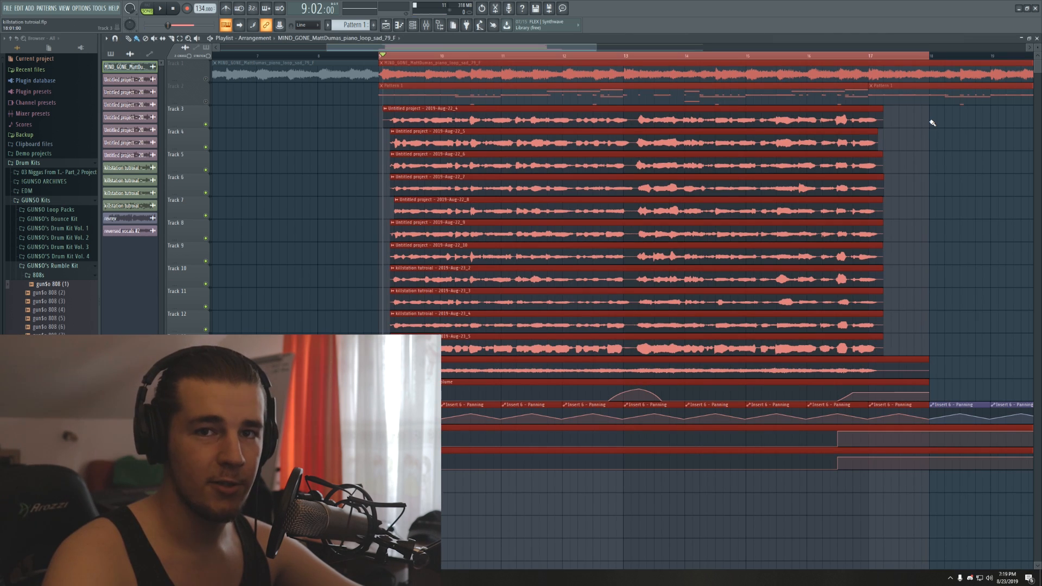
click(472, 172)
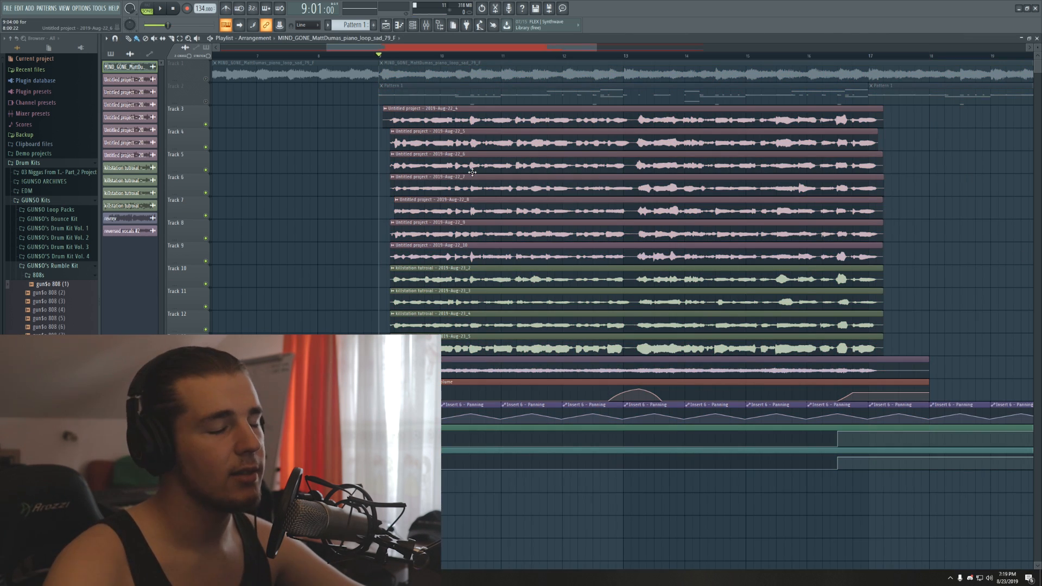
Play the reversed vocals on Track 14 with their volume automation, skip to about bar 12, and stop playback.
key(F9)
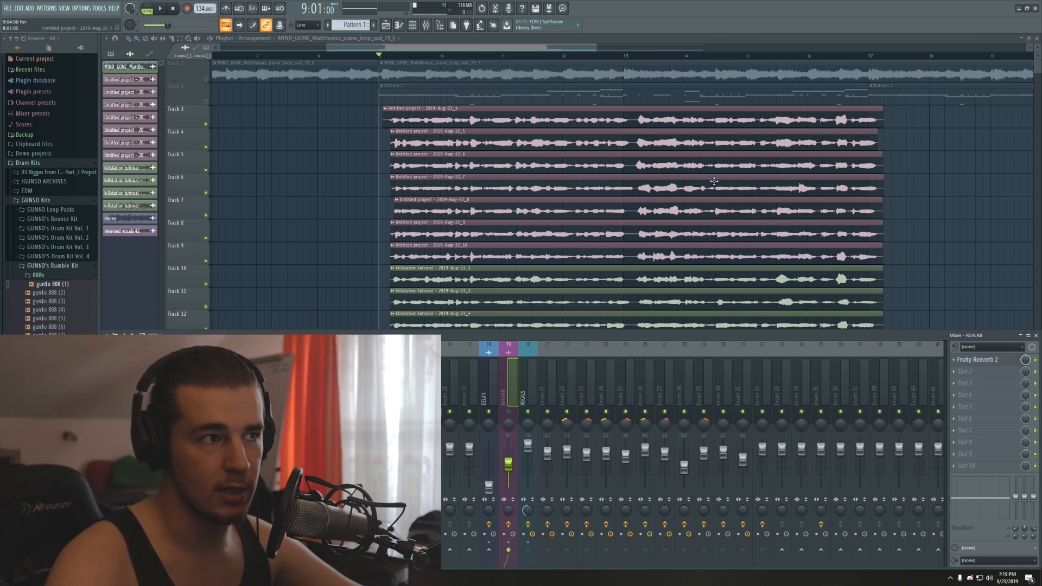
key(F9)
scroll(721, 187, down, 2)
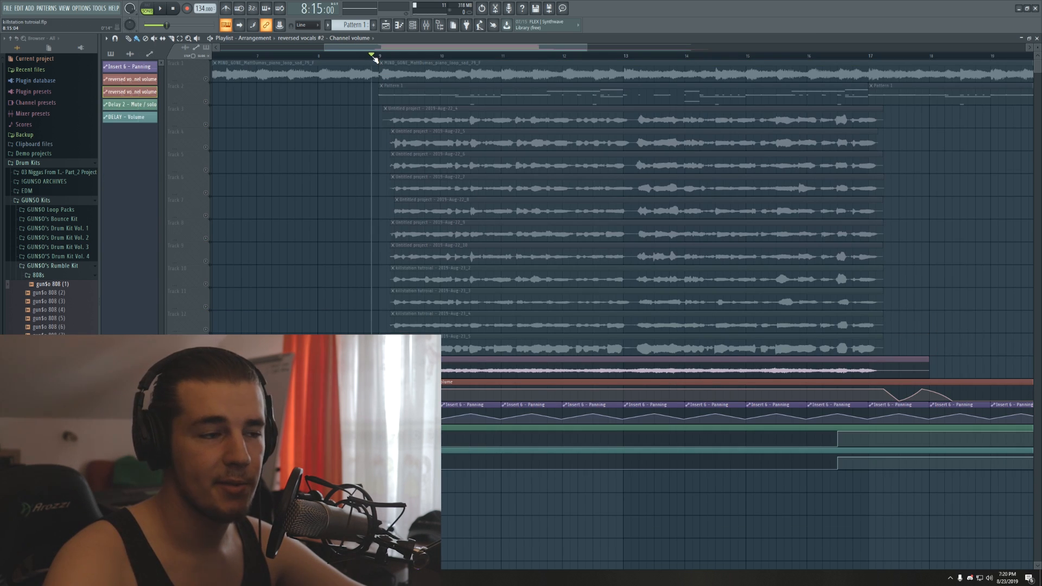
key(space)
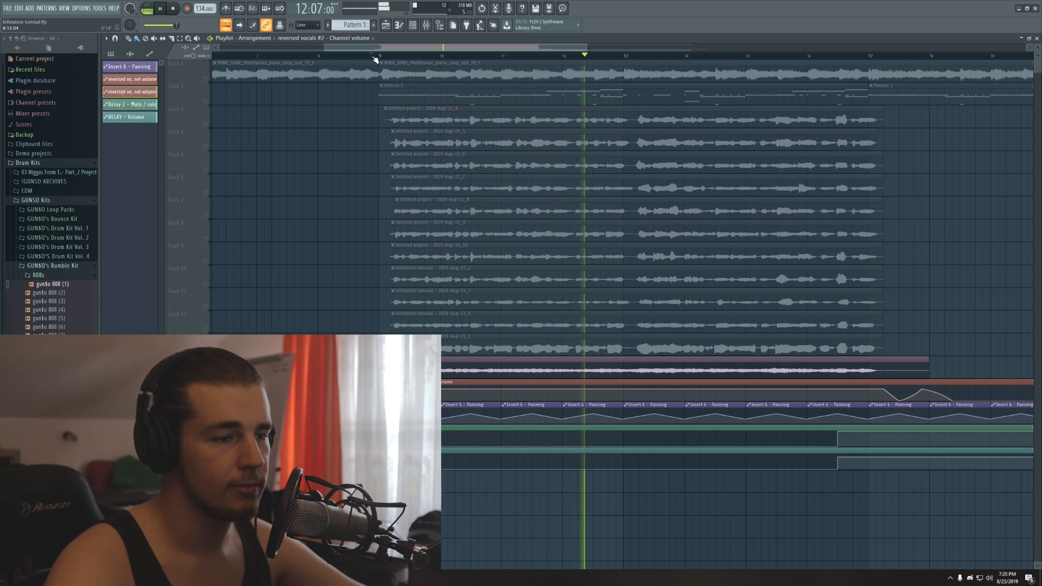
key(space)
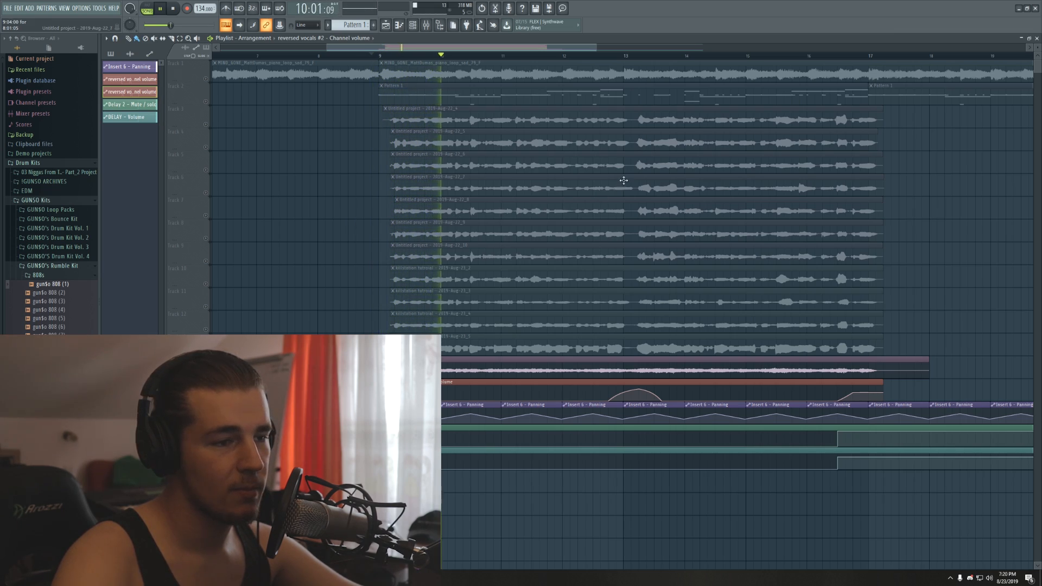
click(595, 55)
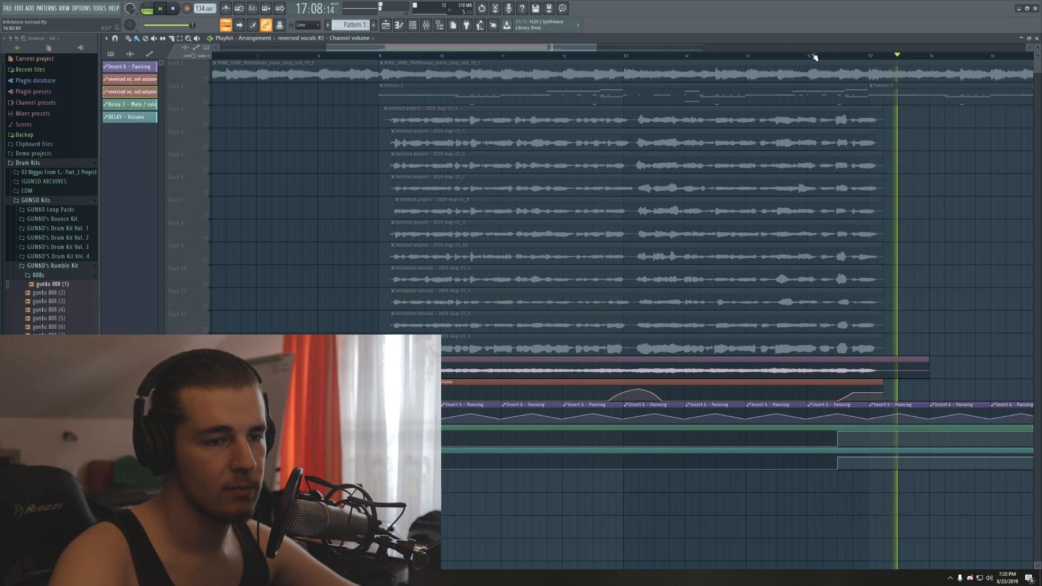
click(174, 9)
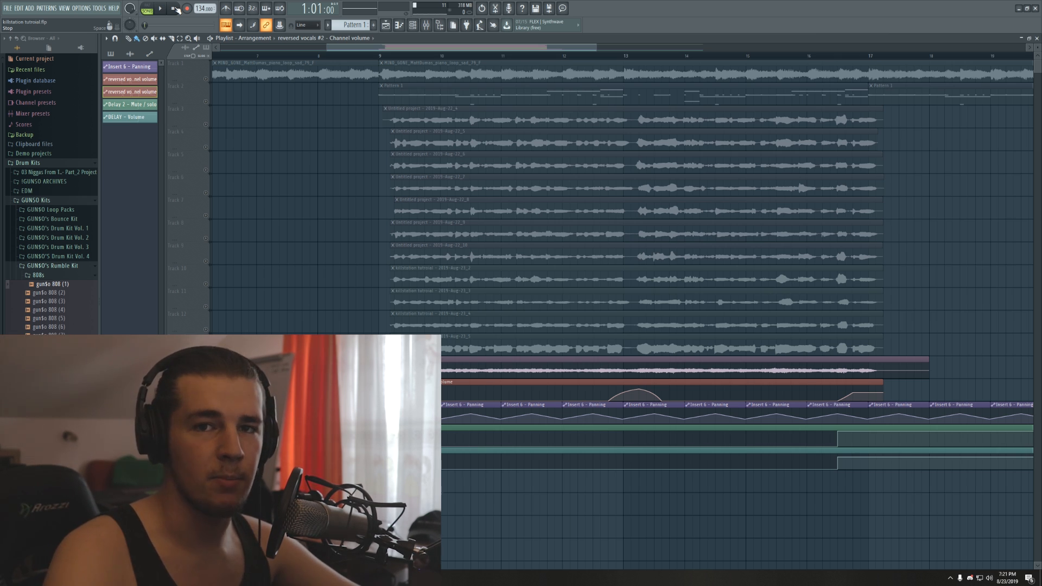
Return the playhead to bar 9 and inspect the Fruity Compressor settings on Insert 22 in the mixer.
click(400, 57)
scroll(400, 58, down, 2)
key(F9)
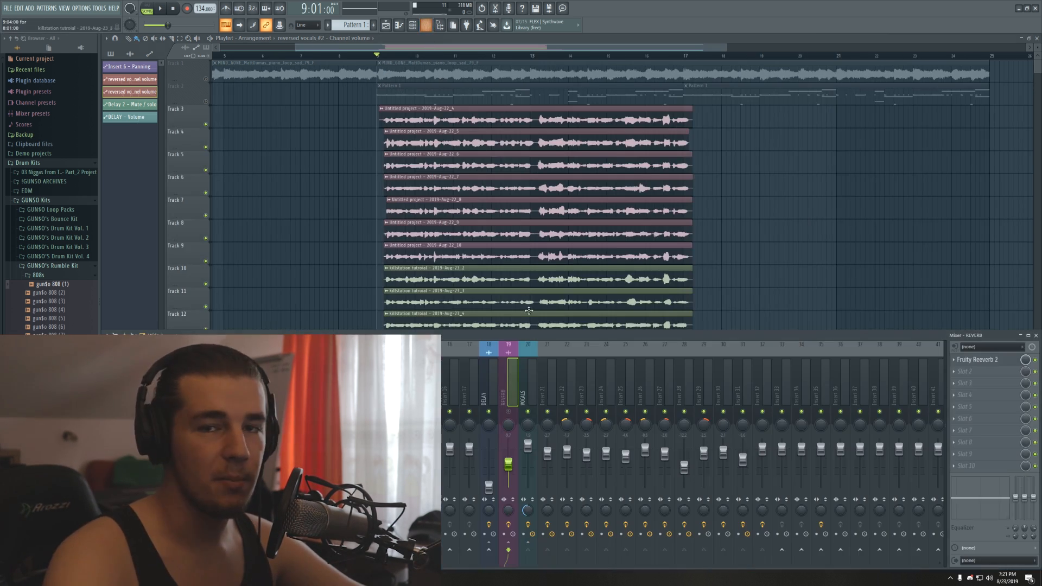
click(546, 391)
click(564, 391)
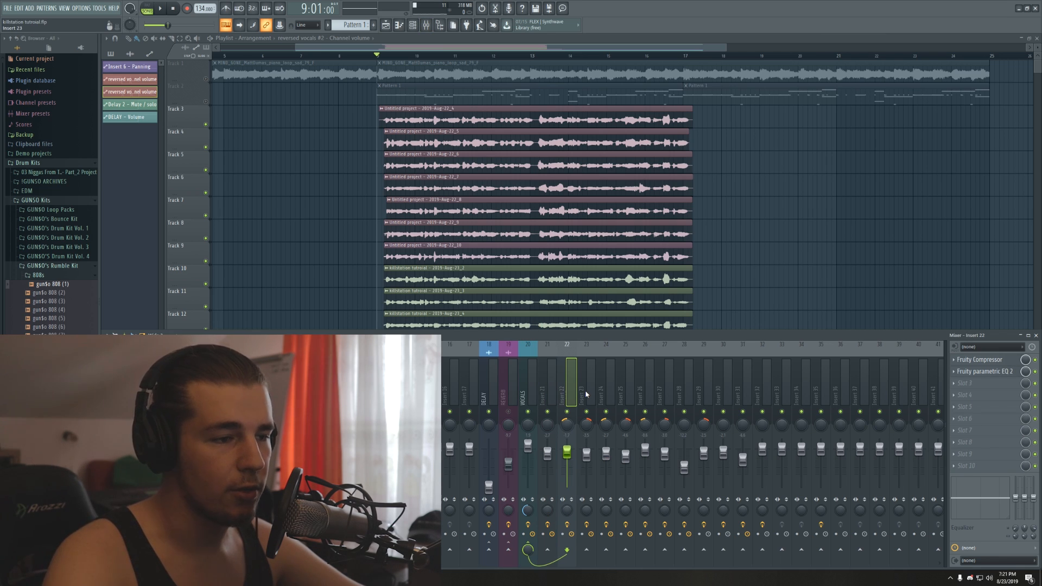
click(989, 360)
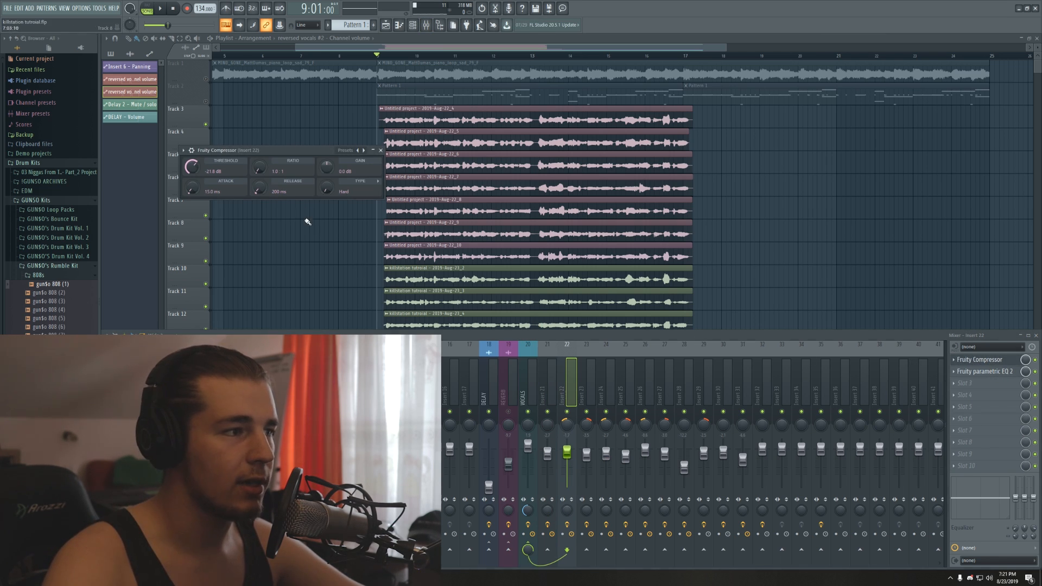
click(381, 151)
Check the Fruity Parametric EQ 2 curves on Inserts 23, 24 and 25, closing each plugin after viewing it.
click(585, 390)
click(995, 375)
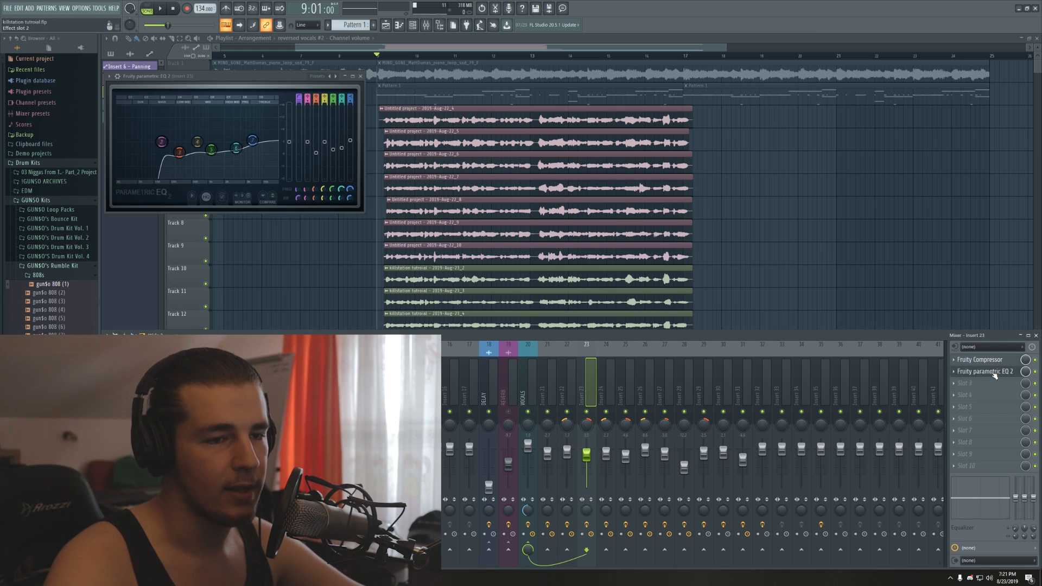
click(362, 76)
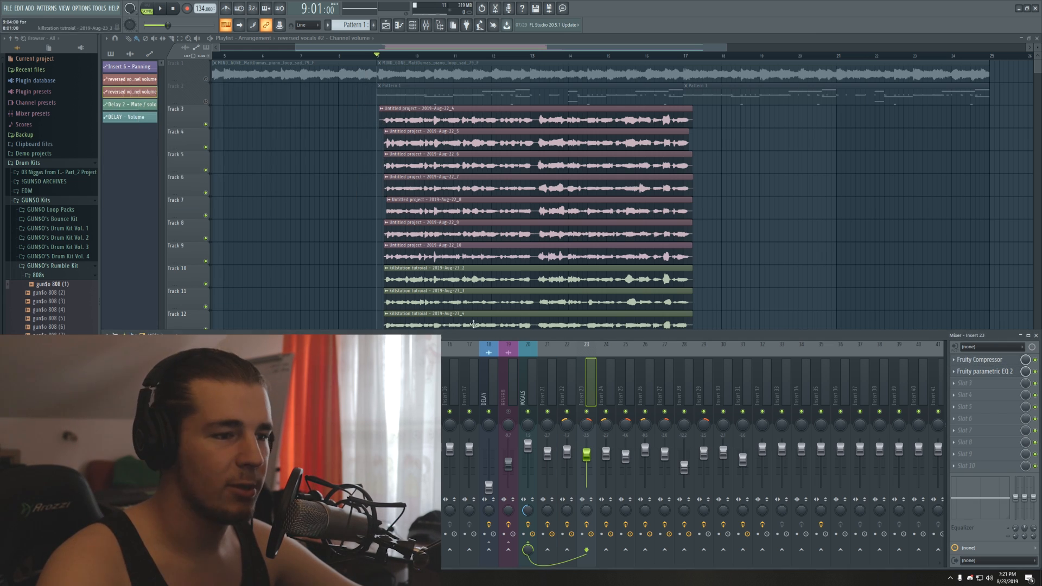
click(611, 380)
click(977, 371)
click(384, 96)
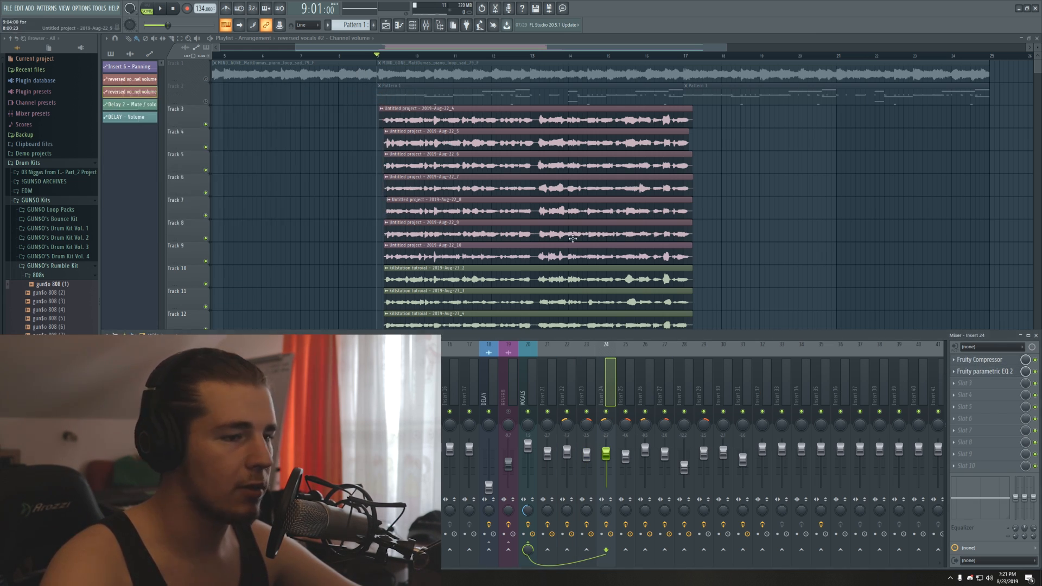
click(630, 380)
click(977, 371)
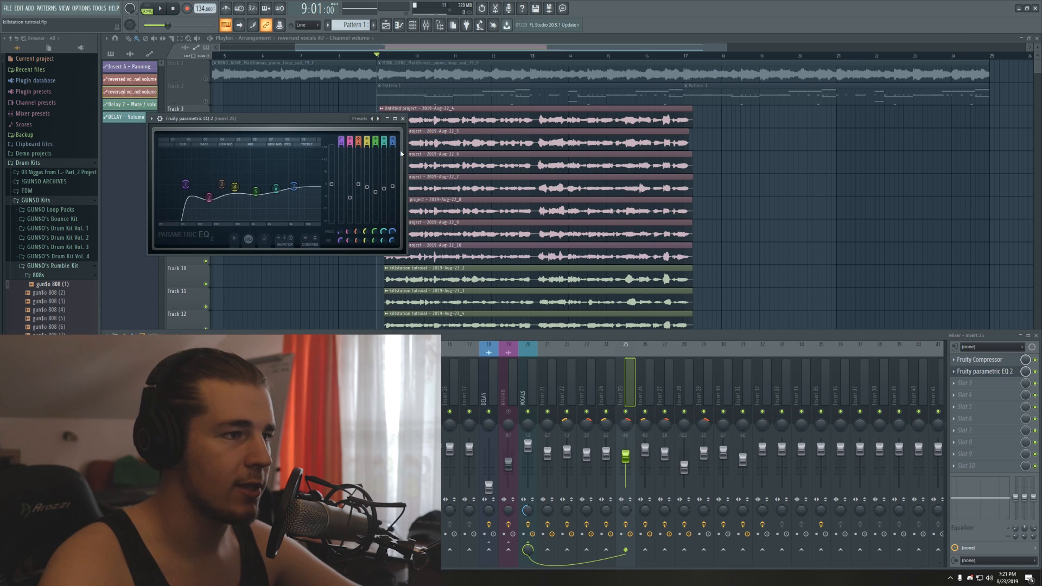
click(403, 119)
Select Insert 26 and the VOCALS bus to view their effect chains and routing.
click(645, 382)
click(525, 389)
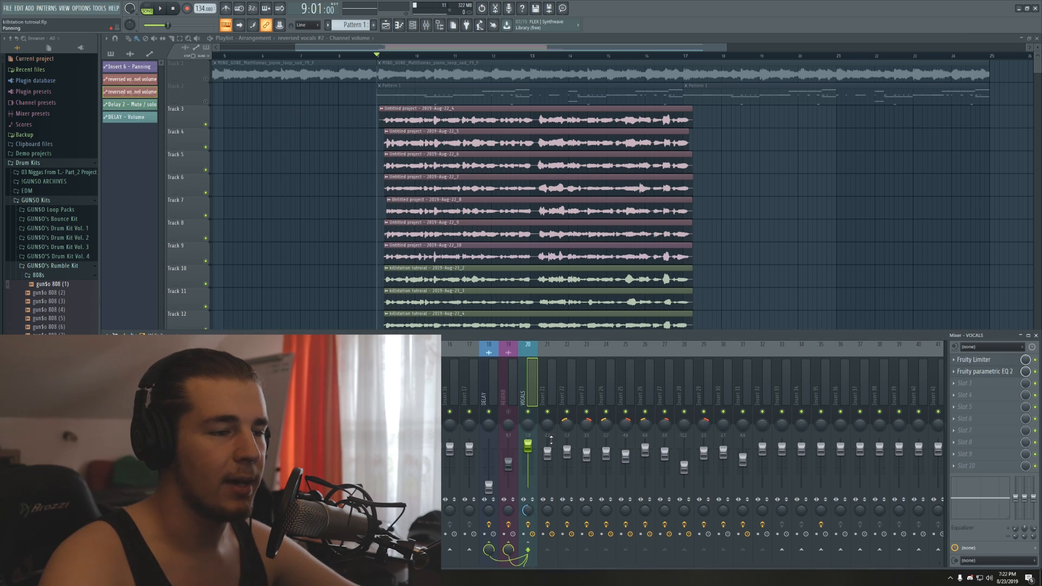
Inspect the Fruity Limiter on the VOCALS bus while auditioning the vocals, and close the plugin.
click(974, 360)
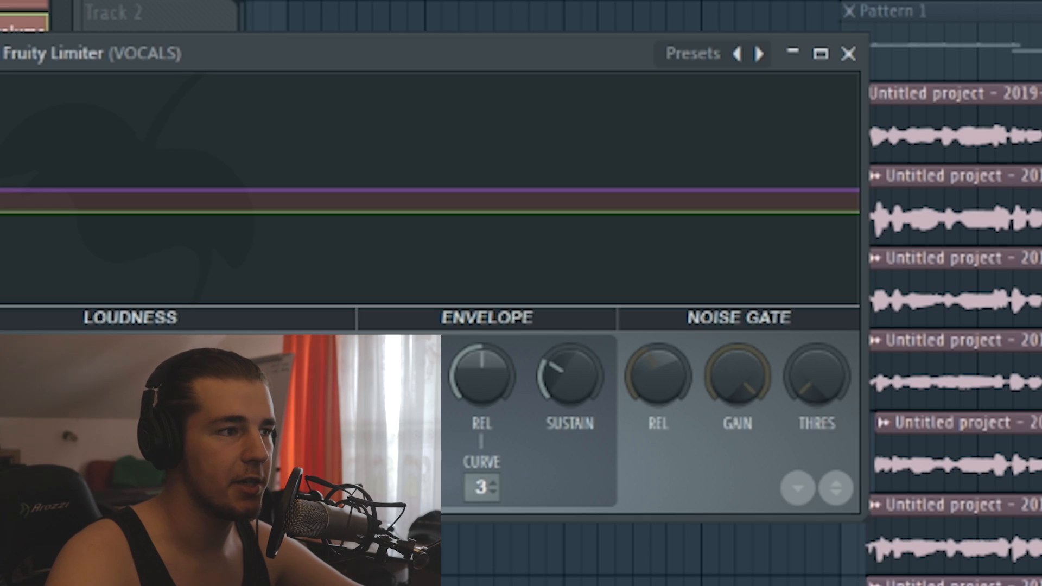
key(space)
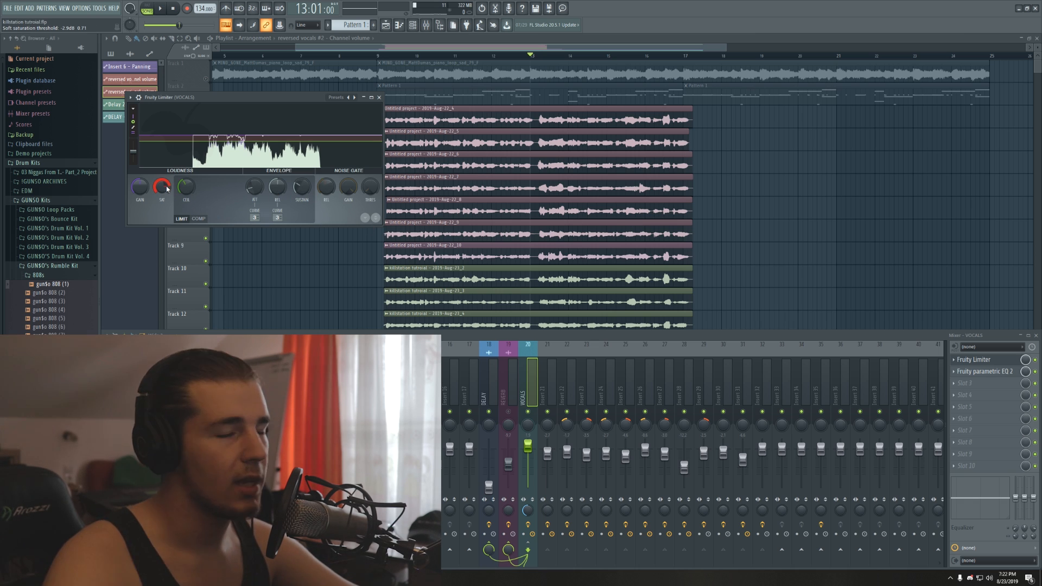
click(379, 97)
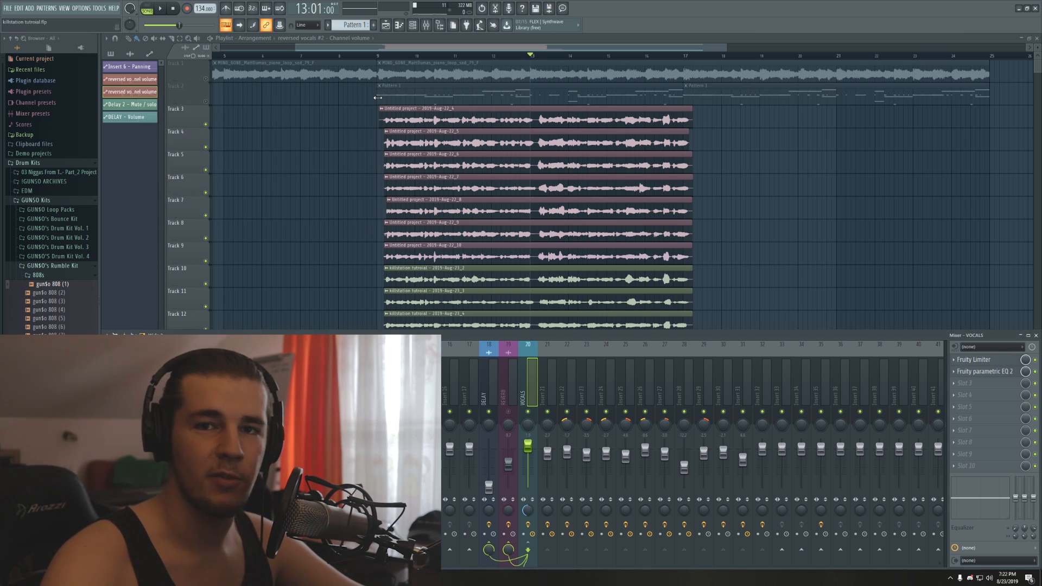
View the Fruity Parametric EQ 2 curve on the VOCALS bus, repositioning its window, and close it.
click(979, 374)
drag(297, 113, 437, 132)
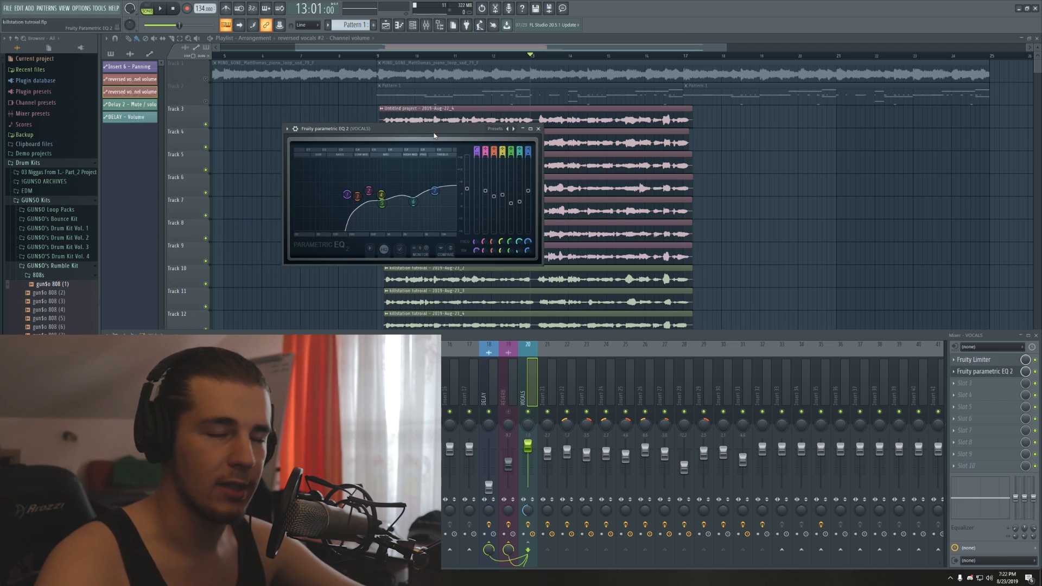
drag(442, 133, 482, 183)
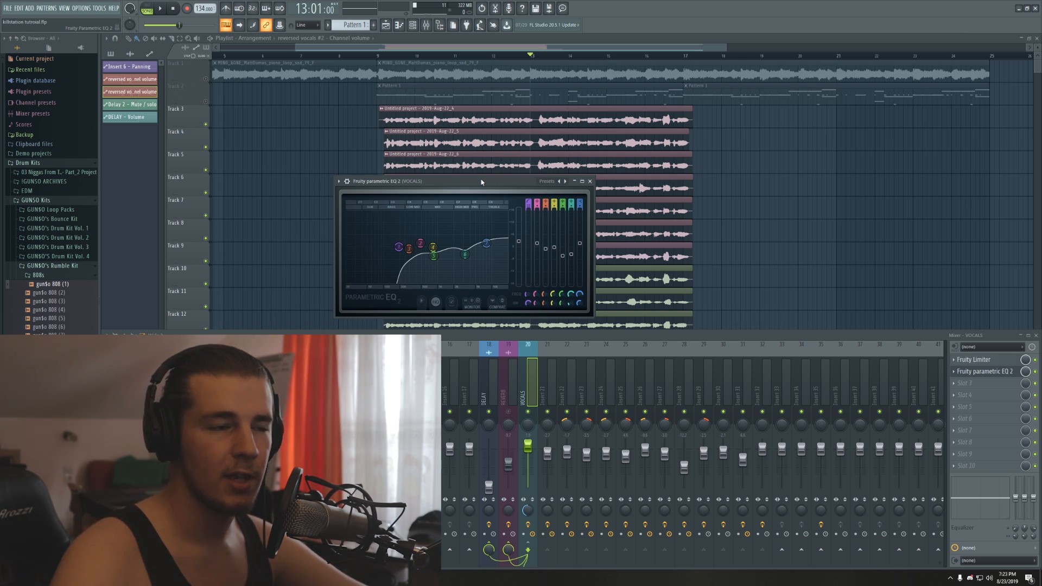
click(590, 181)
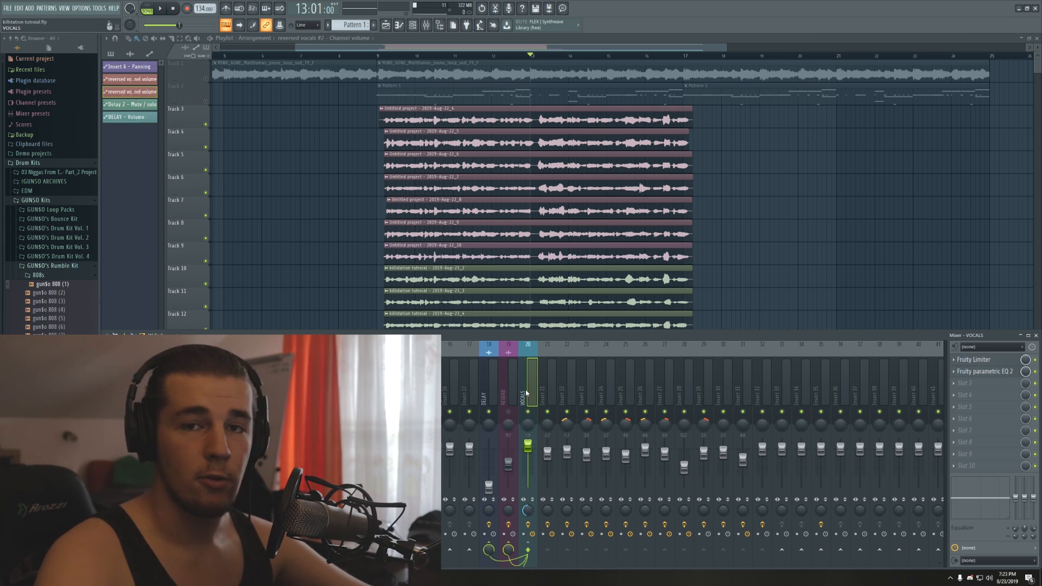
Try a raised dry level in Fruity Reeverb 2 on the REVERB mixer track and undo the change.
click(504, 390)
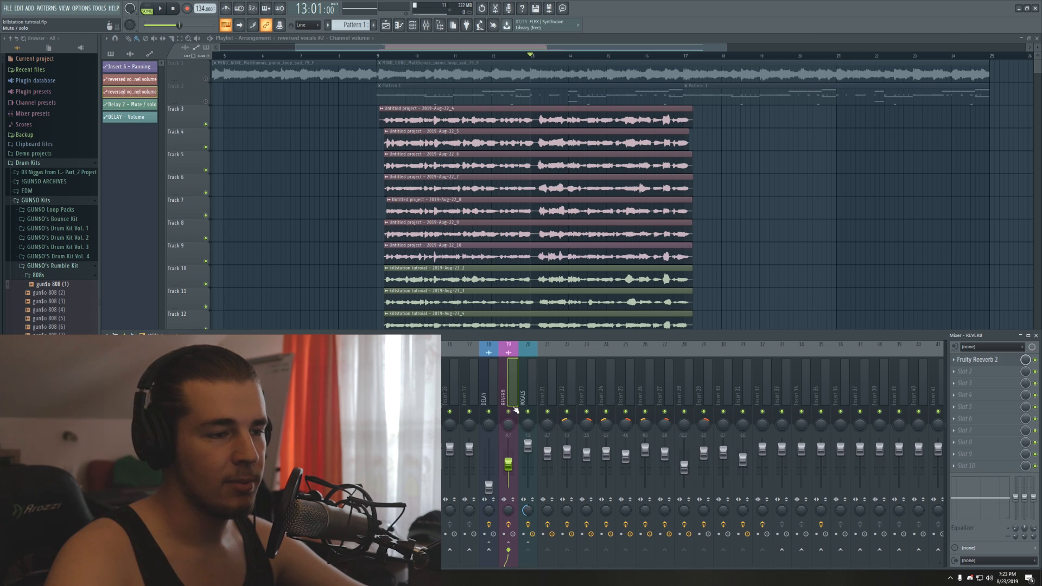
click(974, 360)
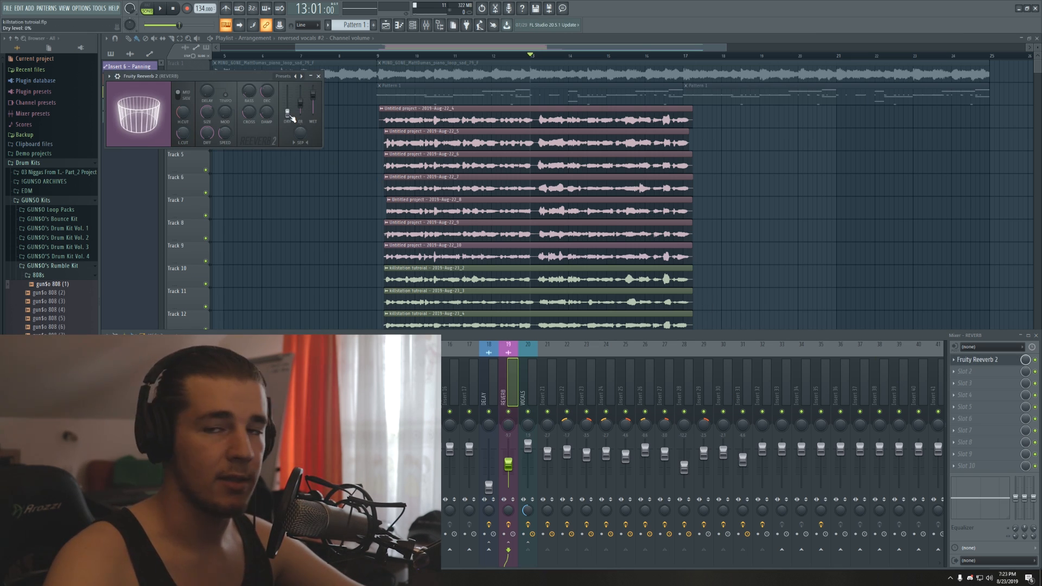
drag(291, 113, 291, 95)
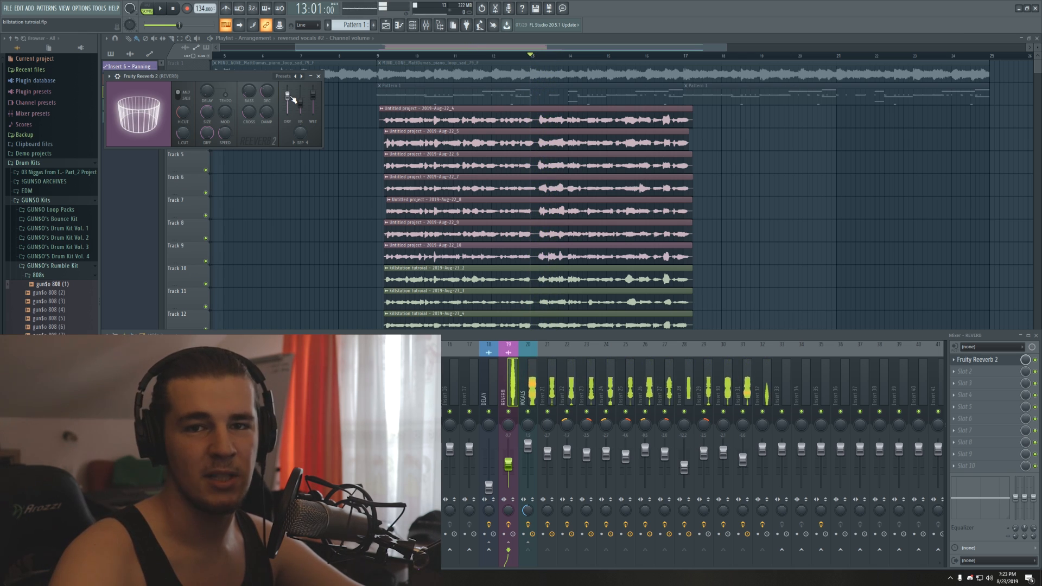
key(ctrl+z)
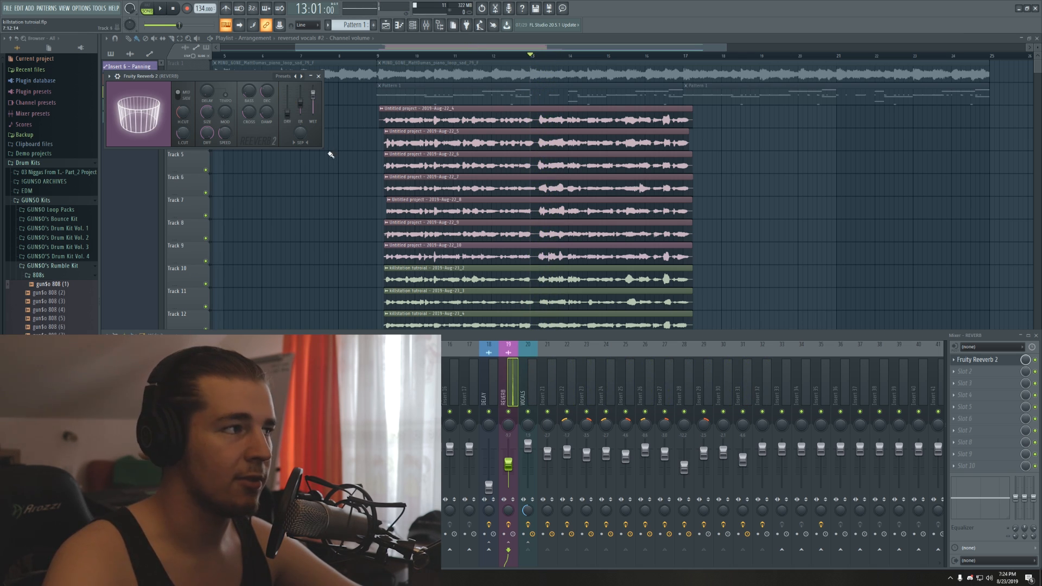
drag(230, 78, 260, 125)
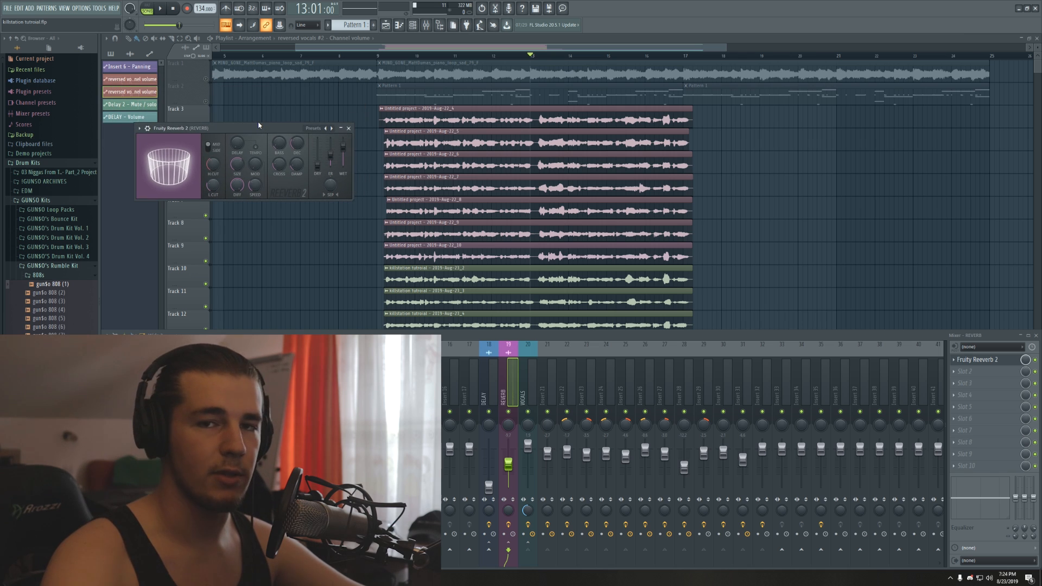
Inspect Fruity Delay 2 on the DELAY mixer track and examine the delay mute and volume automation clips in the playlist.
scroll(407, 261, down, 3)
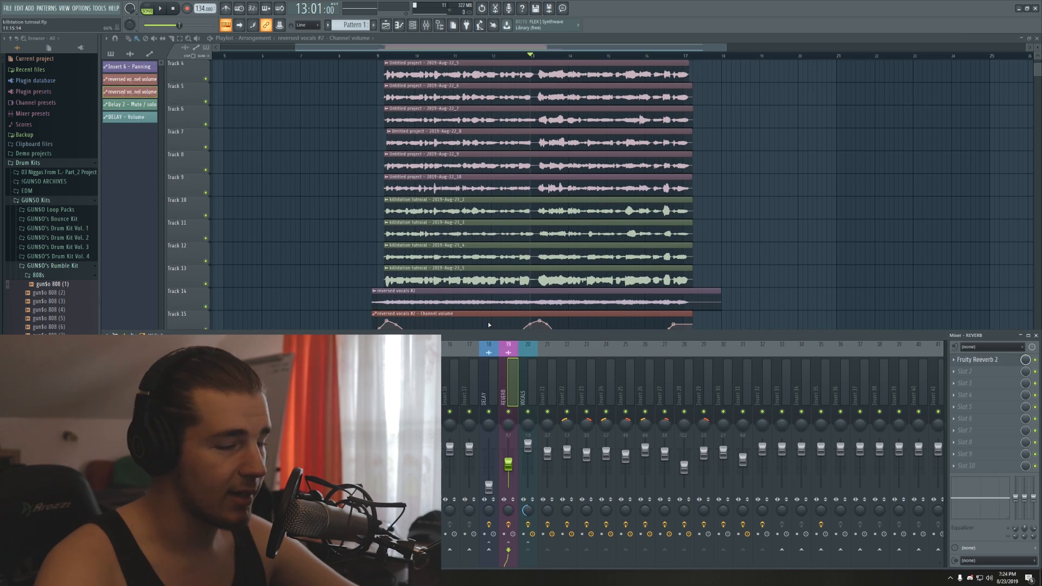
scroll(489, 325, down, 4)
click(524, 399)
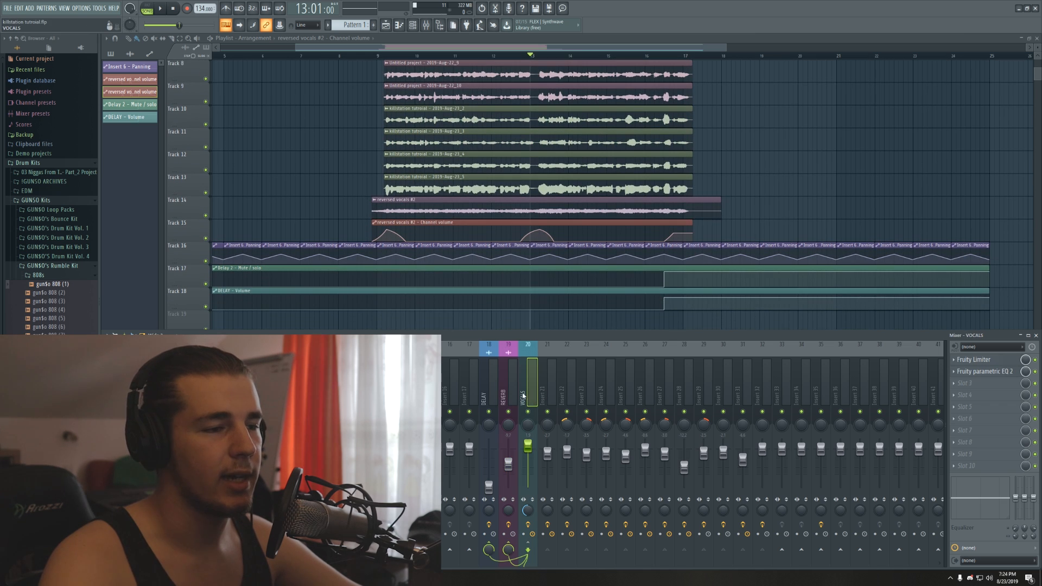
click(485, 389)
click(980, 361)
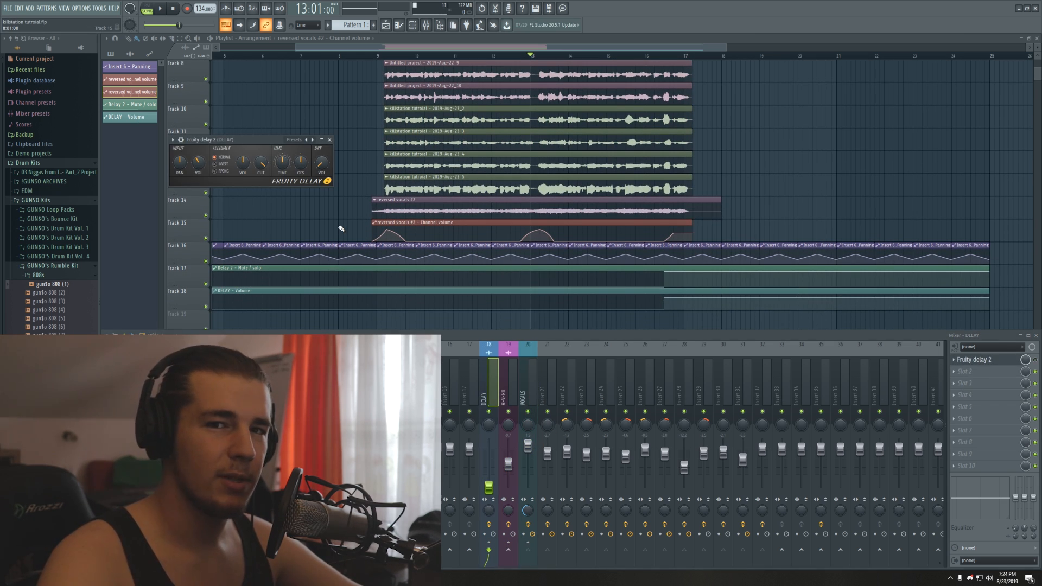
scroll(445, 240, up, 6)
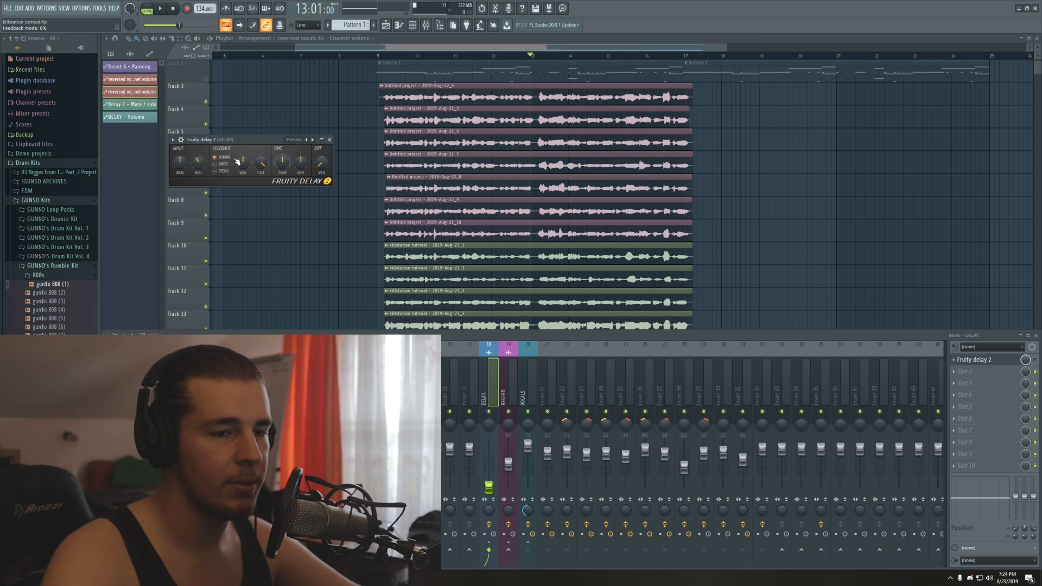
scroll(568, 244, down, 8)
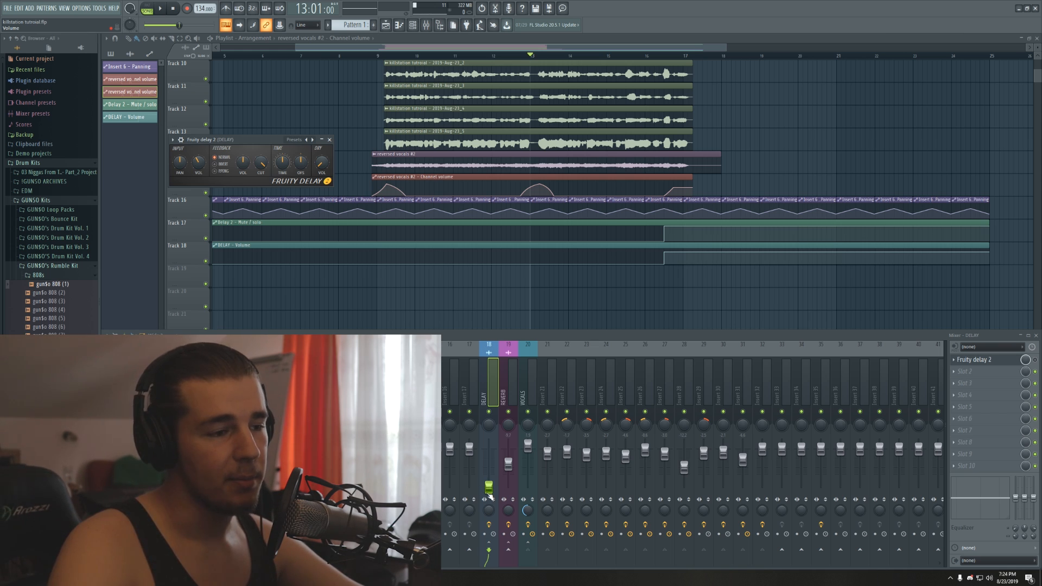
Raise the DELAY mixer track's fader to 100% (0.0 dB), audition the vocals from bar 13, and stop playback.
drag(489, 487, 489, 449)
key(space)
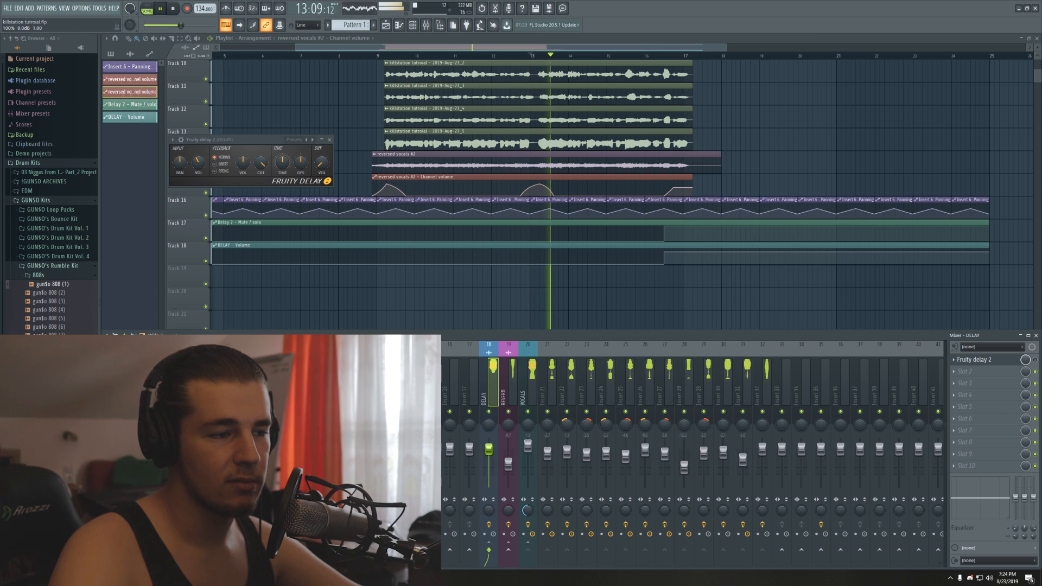
key(space)
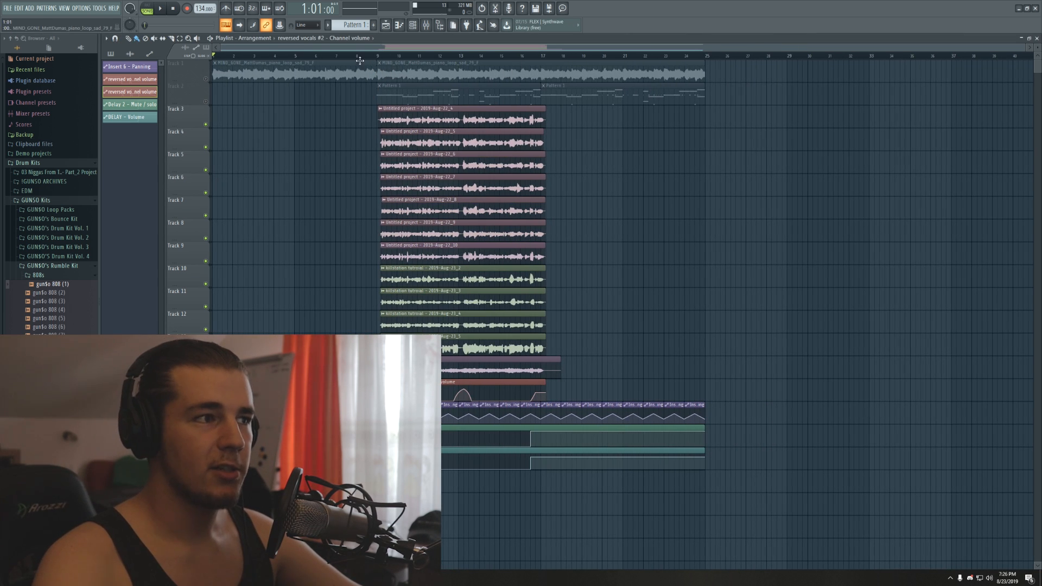
Place the playlist playhead at 8:09, shortly before the stacked vocals begin.
scroll(363, 62, up, 2)
scroll(363, 61, up, 2)
scroll(358, 61, down, 2)
click(353, 57)
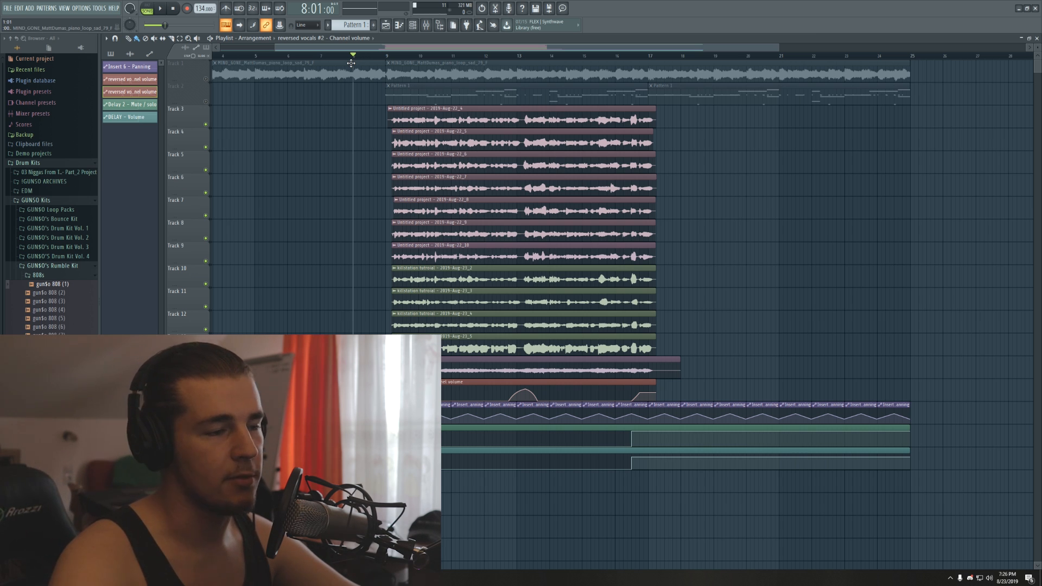
scroll(371, 62, up, 1)
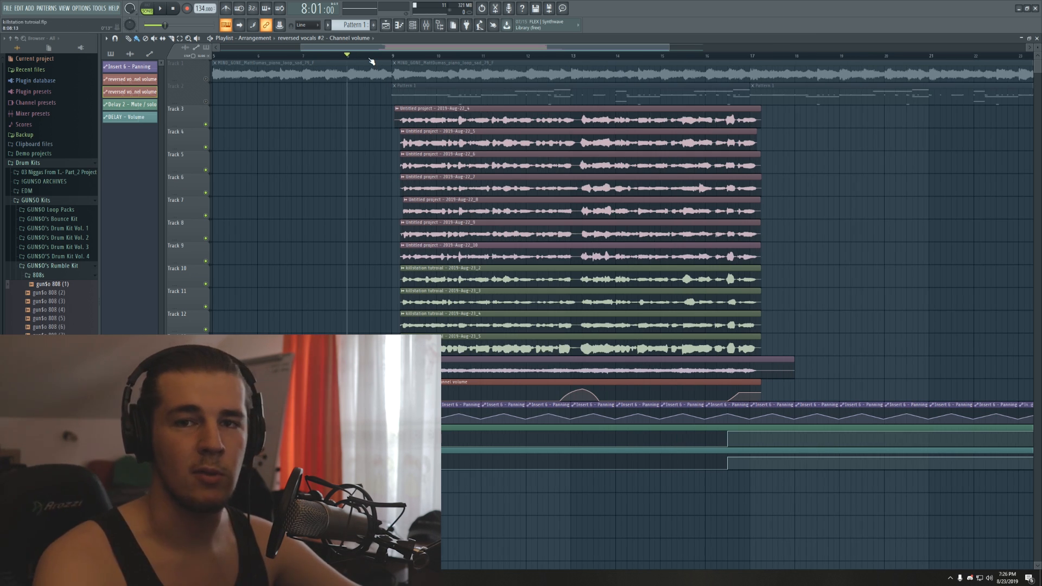
click(372, 56)
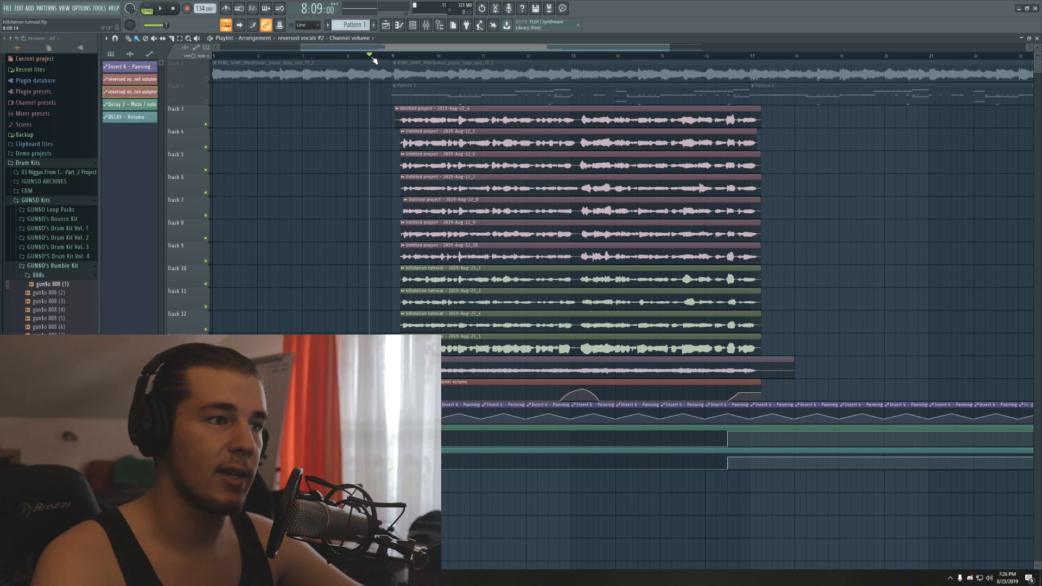